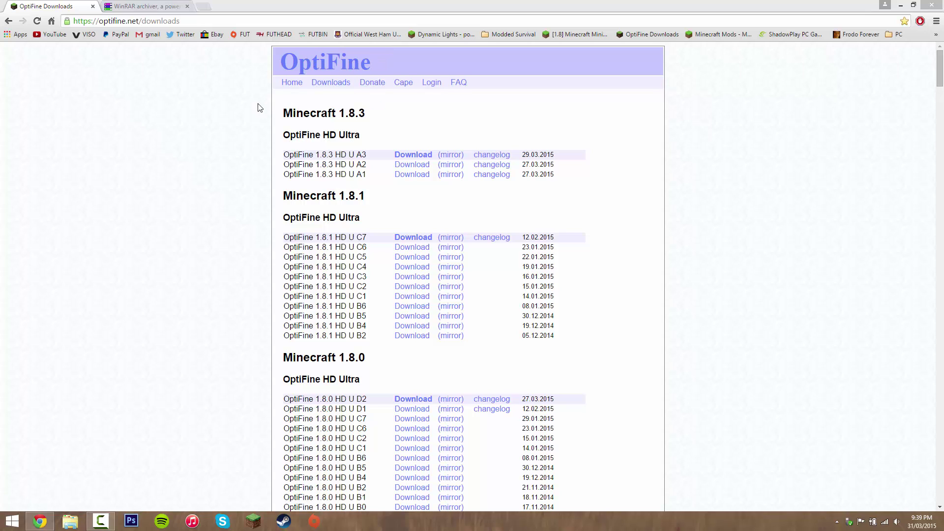
scroll(295, 101, down, 1)
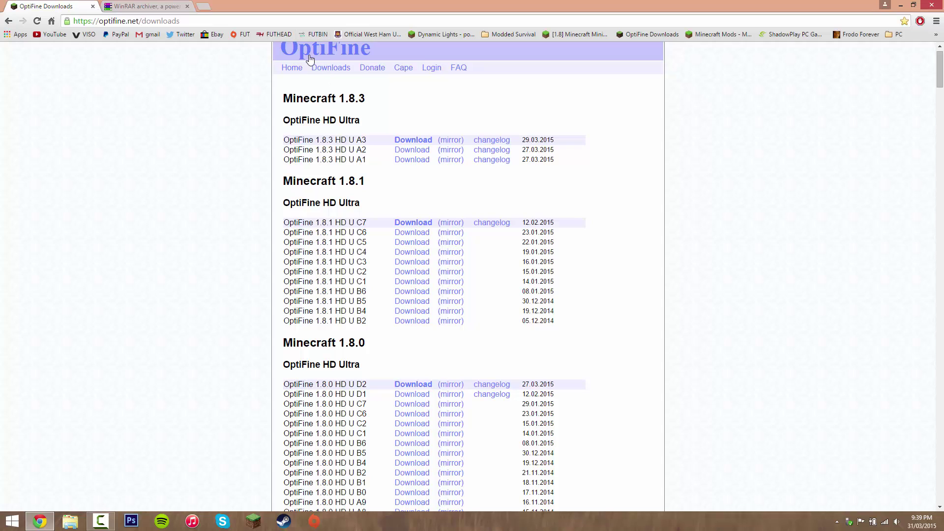
scroll(309, 59, up, 1)
scroll(267, 64, down, 1)
scroll(314, 52, up, 1)
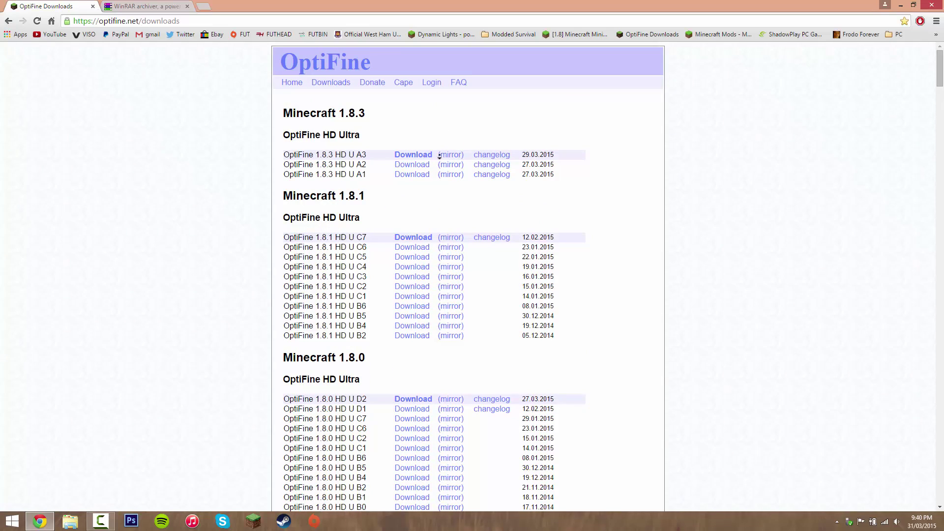
scroll(471, 101, down, 1)
scroll(354, 87, up, 1)
scroll(270, 113, down, 2)
scroll(344, 113, up, 2)
Look at the WinRAR download page, return to the OptiFine downloads and close the WinRAR page.
click(148, 6)
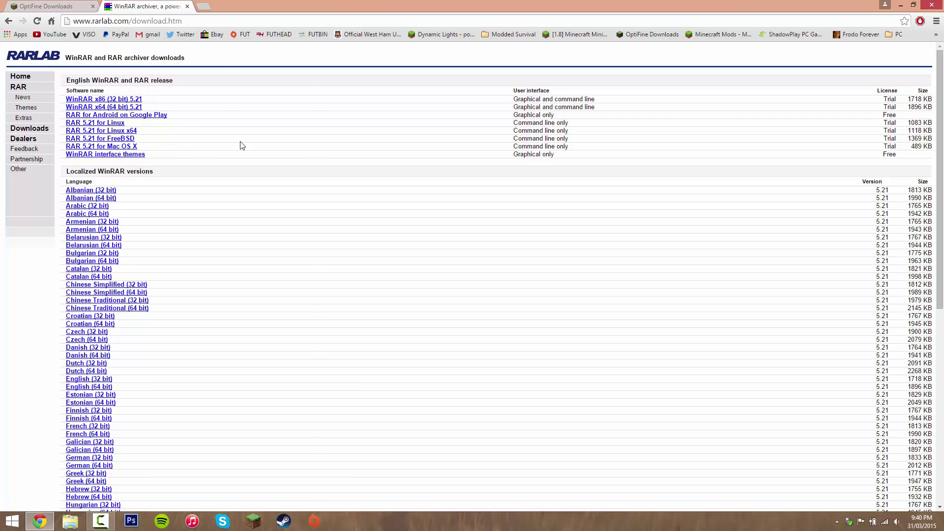
click(71, 4)
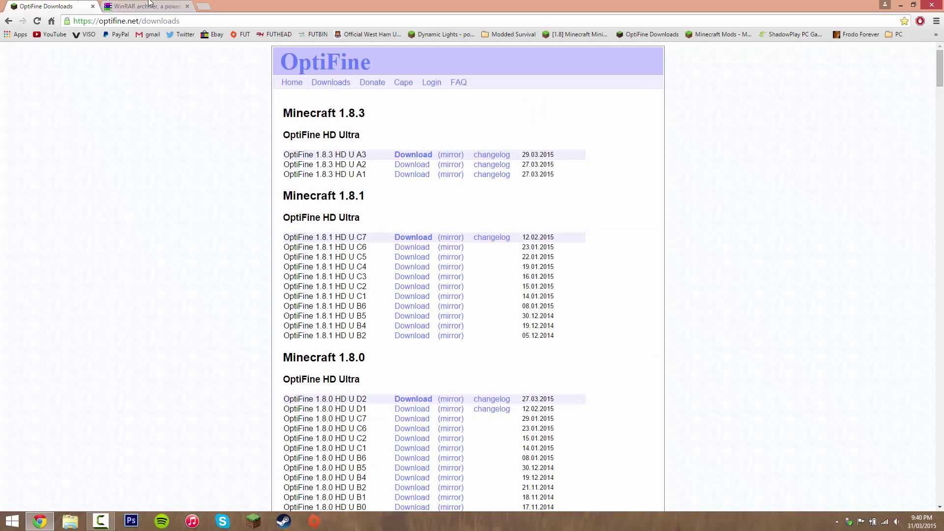
click(187, 6)
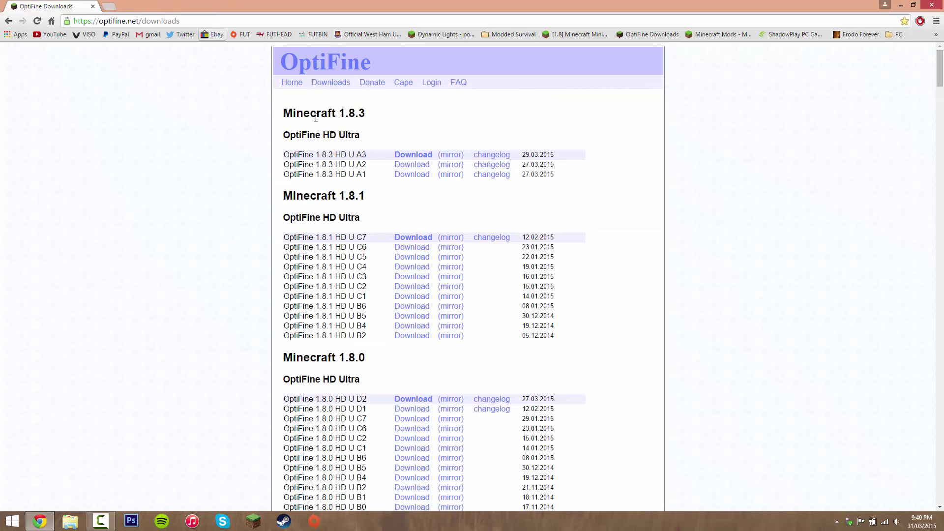
Examine the Minecraft 1.8.3 section and the version name of its OptiFine 1.8.3 HD U A3 entry.
drag(285, 112, 369, 113)
click(371, 113)
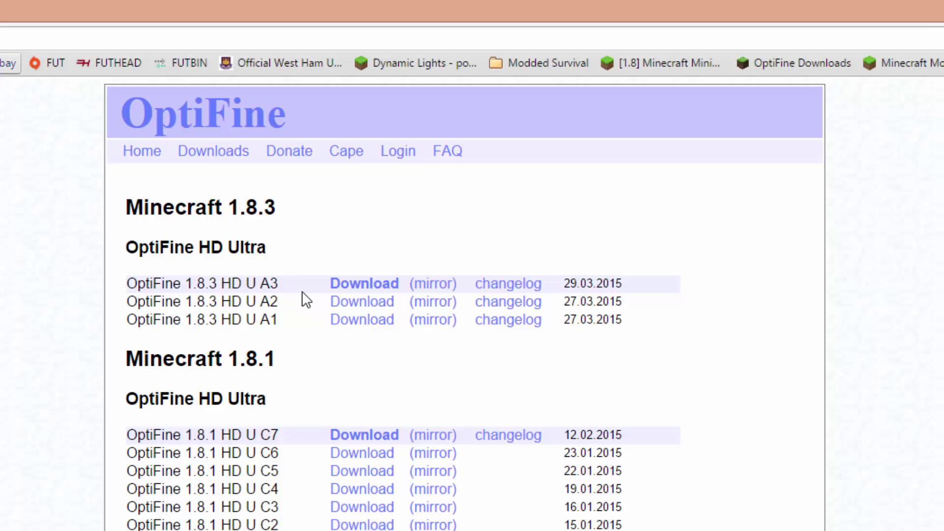
click(267, 278)
drag(300, 289, 256, 283)
click(255, 239)
drag(295, 285, 245, 283)
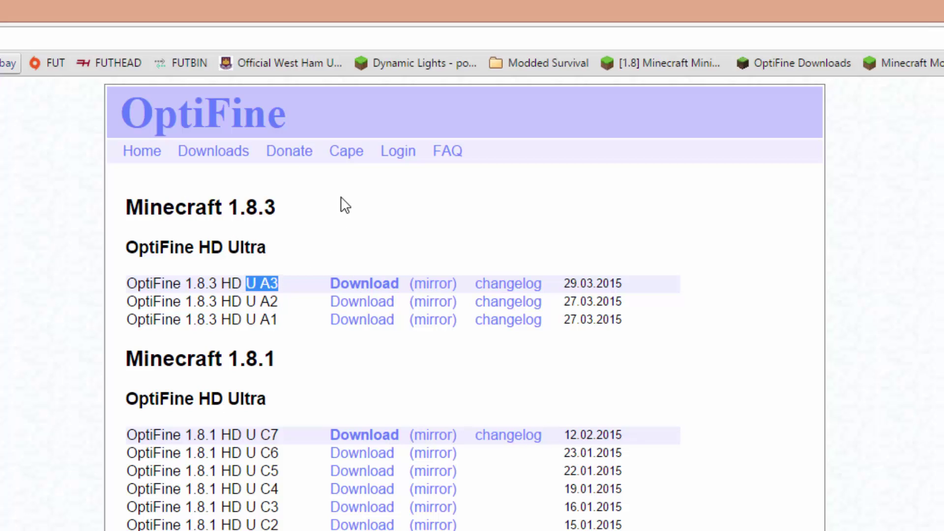
click(344, 209)
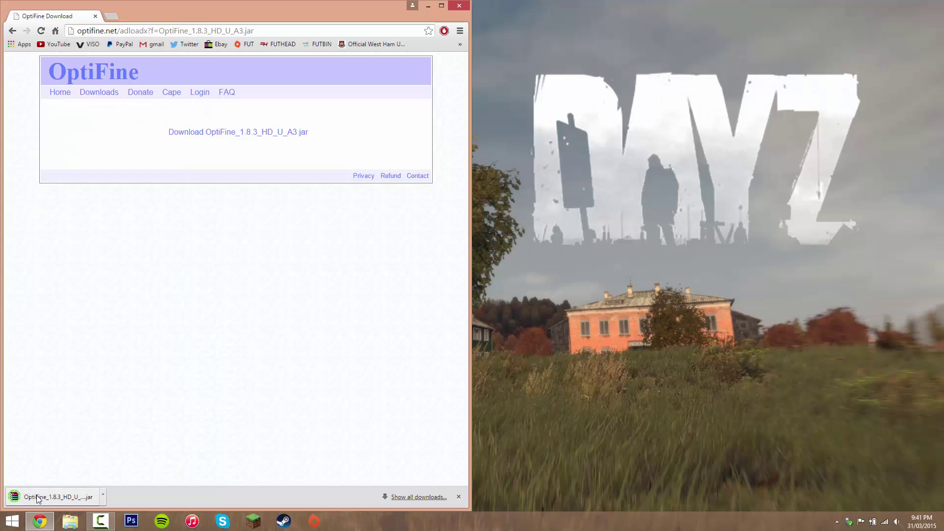
Place the downloaded OptiFine_1.8.3_HD_U_A3.jar in an empty area of the desktop and minimize the browser.
drag(35, 497, 661, 154)
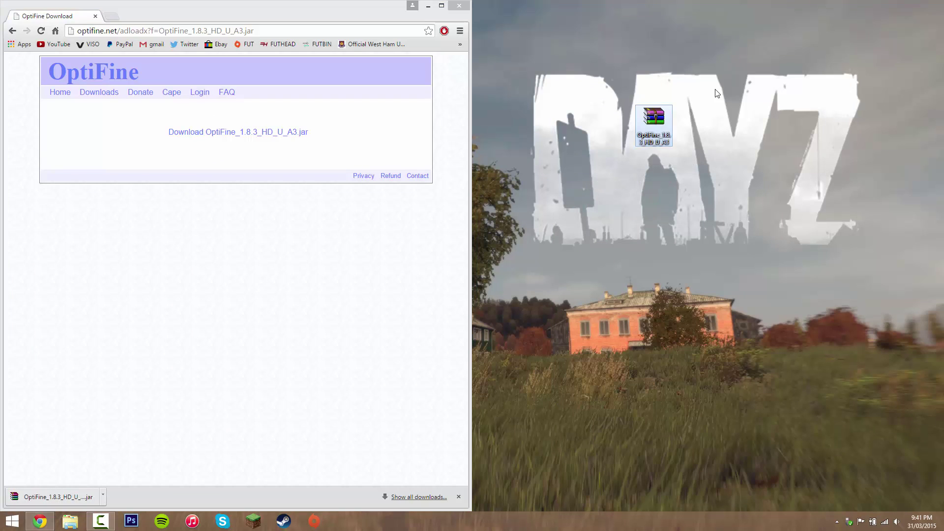
click(347, 15)
drag(737, 72, 586, 206)
click(361, 2)
click(428, 5)
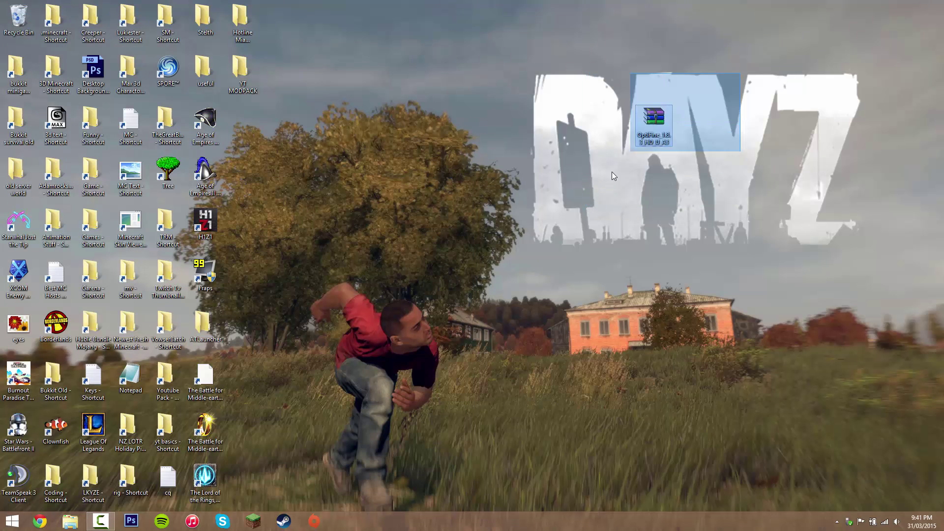
drag(654, 134, 541, 186)
click(585, 241)
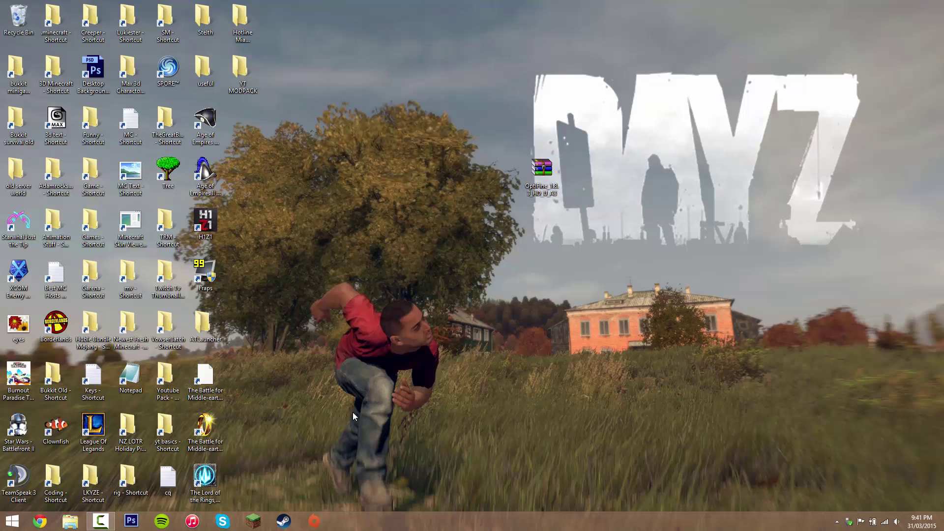
Open the Minecraft Launcher to check which game version is ready to play, and close it.
click(254, 521)
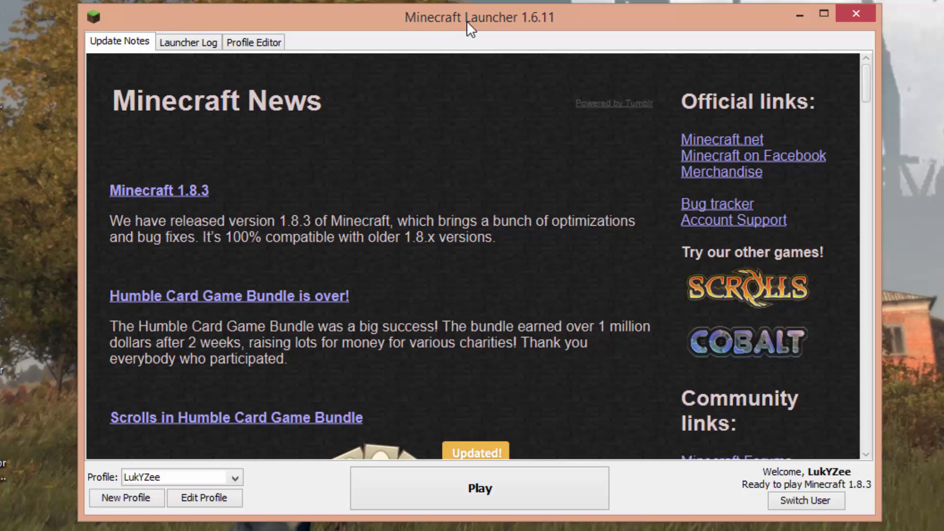
click(846, 16)
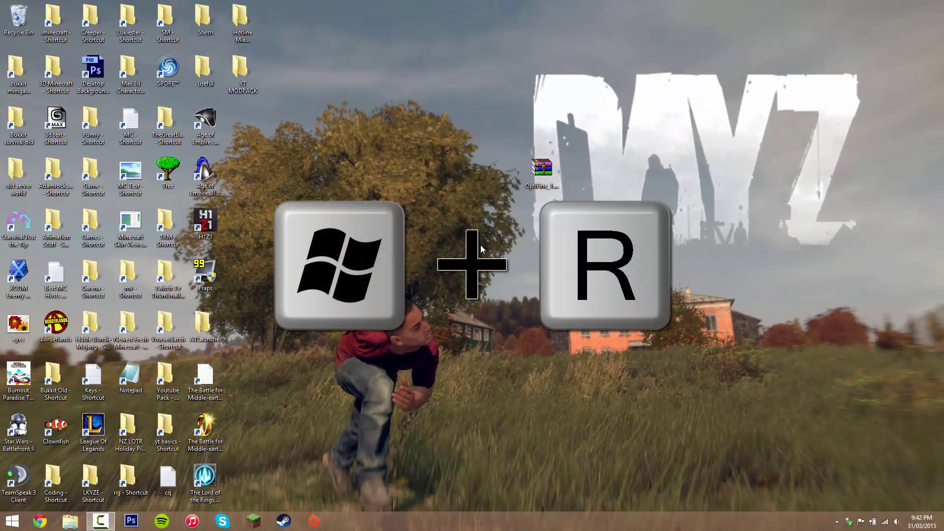
Open the Roaming application data folder by running %appdata% from the Windows Run dialog.
key(super+r)
drag(154, 417, 458, 163)
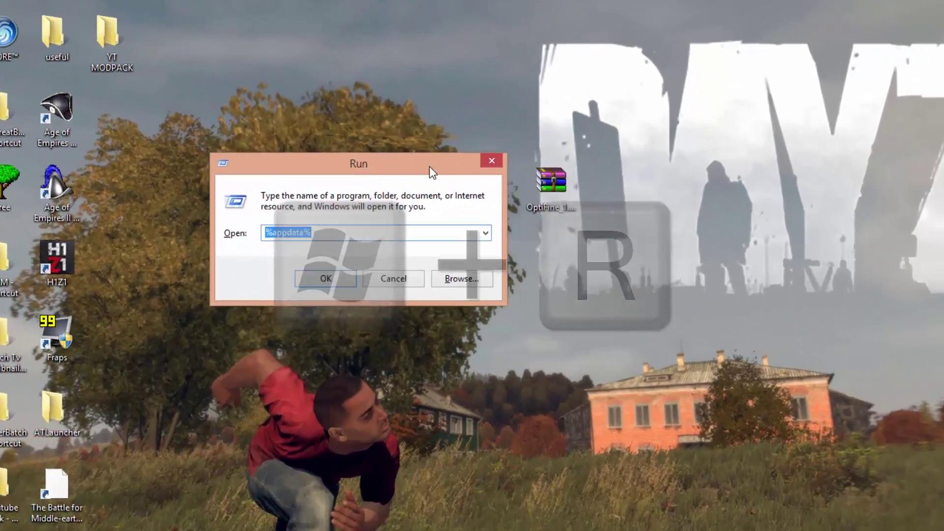
click(421, 206)
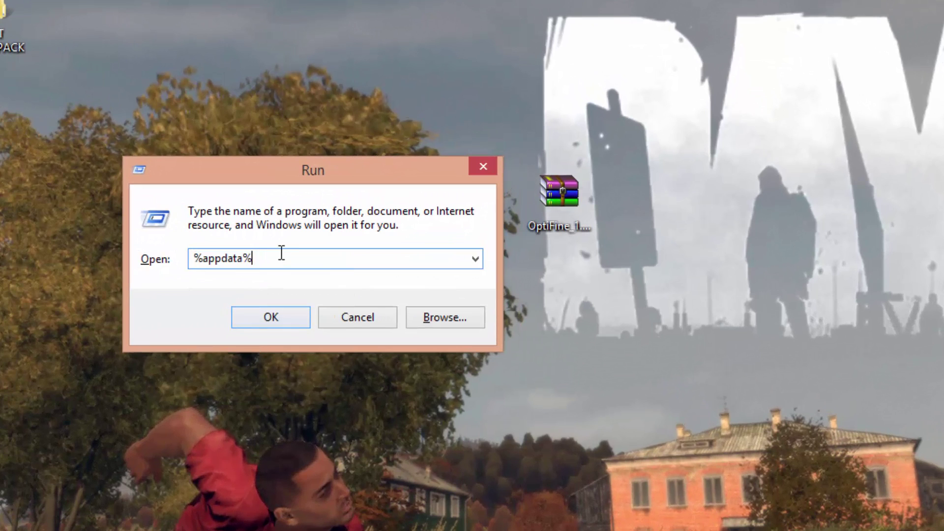
drag(281, 253, 131, 257)
click(202, 261)
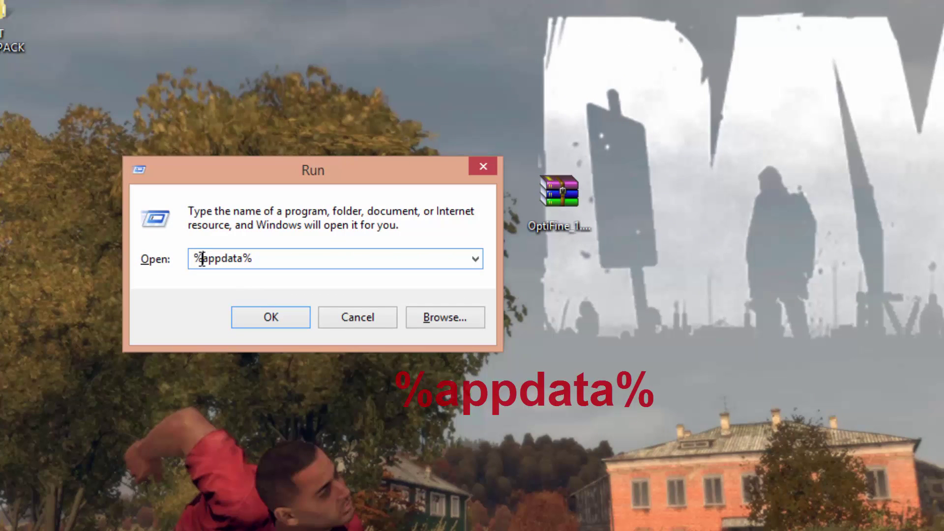
click(261, 259)
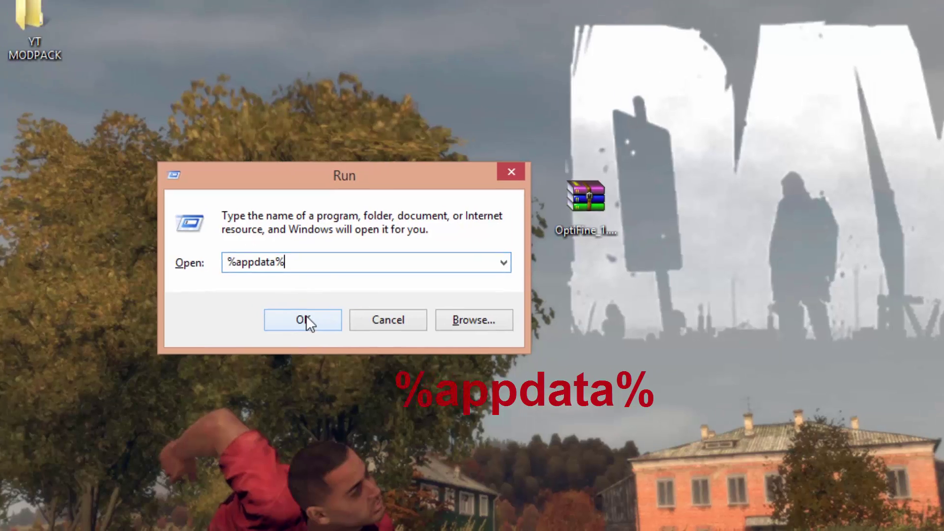
click(282, 310)
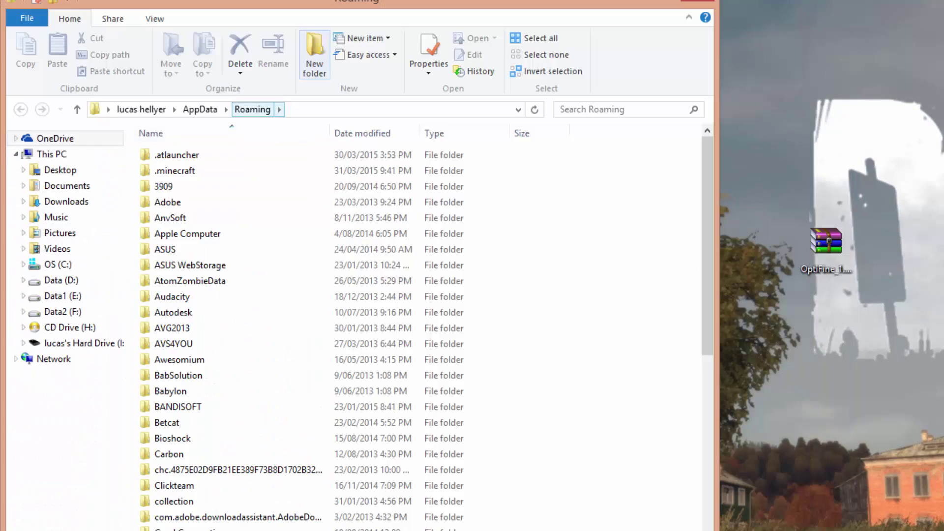
Find the .minecraft folder inside Roaming and open its versions subfolder.
click(65, 340)
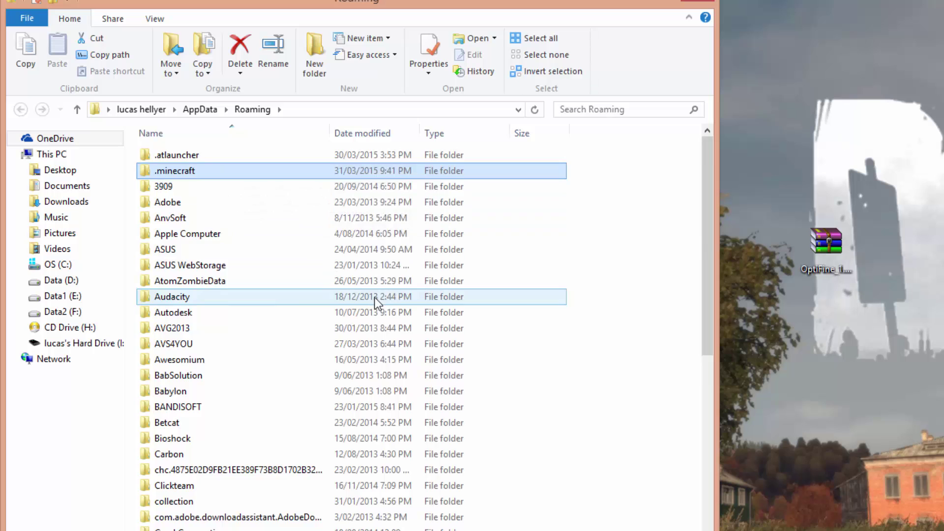
scroll(307, 390, down, 15)
scroll(297, 372, up, 10)
scroll(297, 372, up, 5)
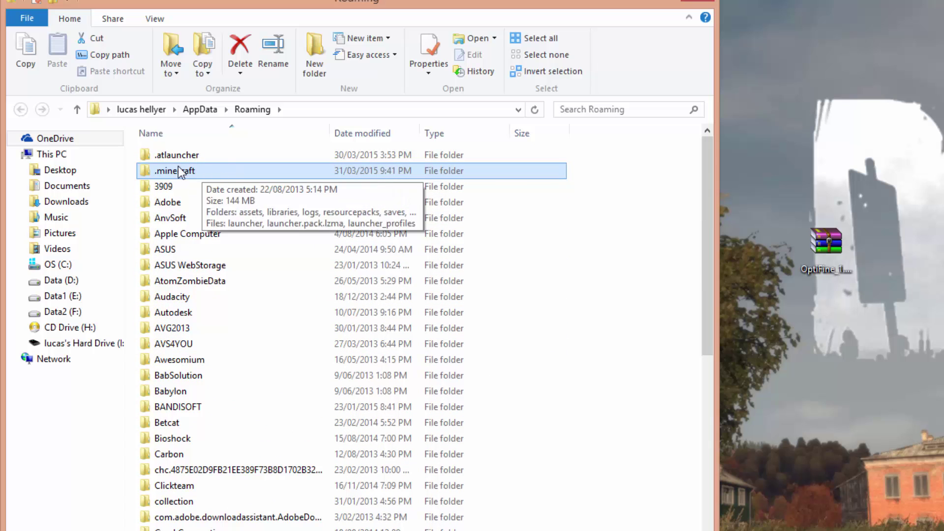
double_click(183, 171)
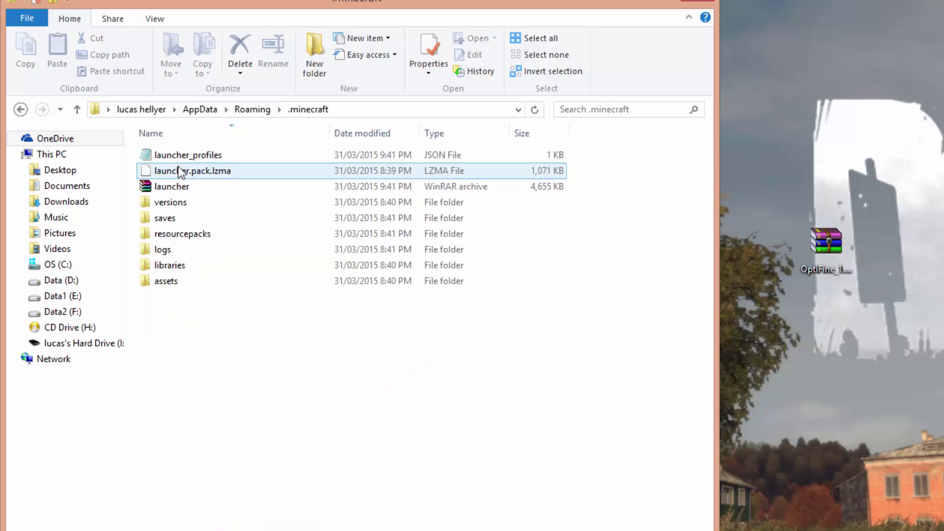
double_click(179, 201)
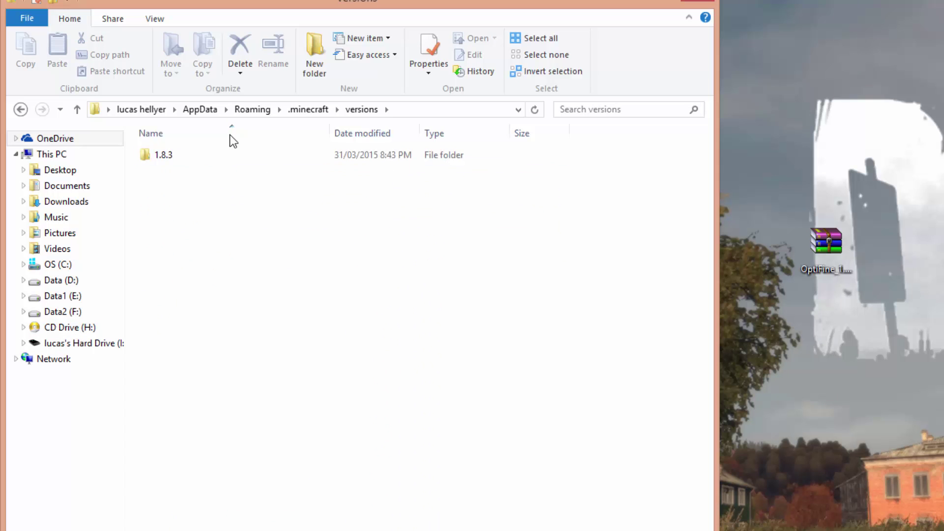
Duplicate the 1.8.3 folder within the versions folder.
click(178, 157)
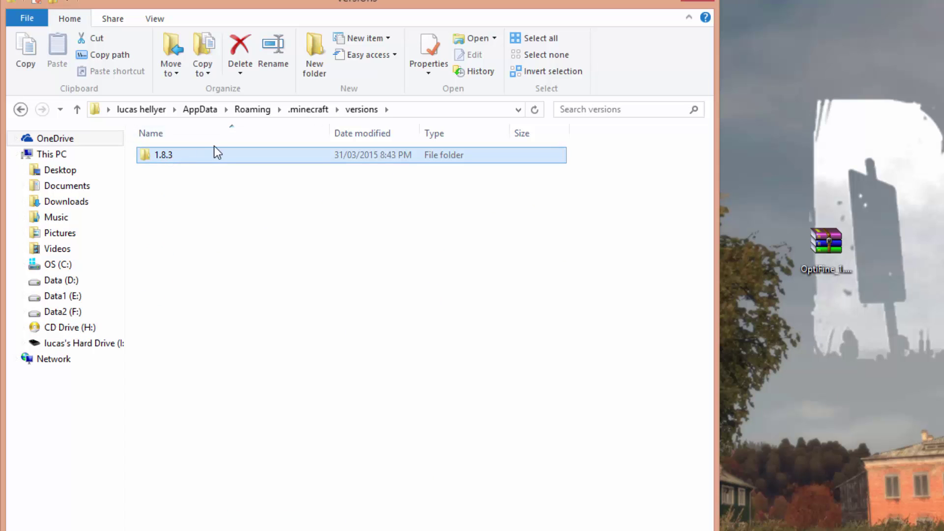
right_click(164, 153)
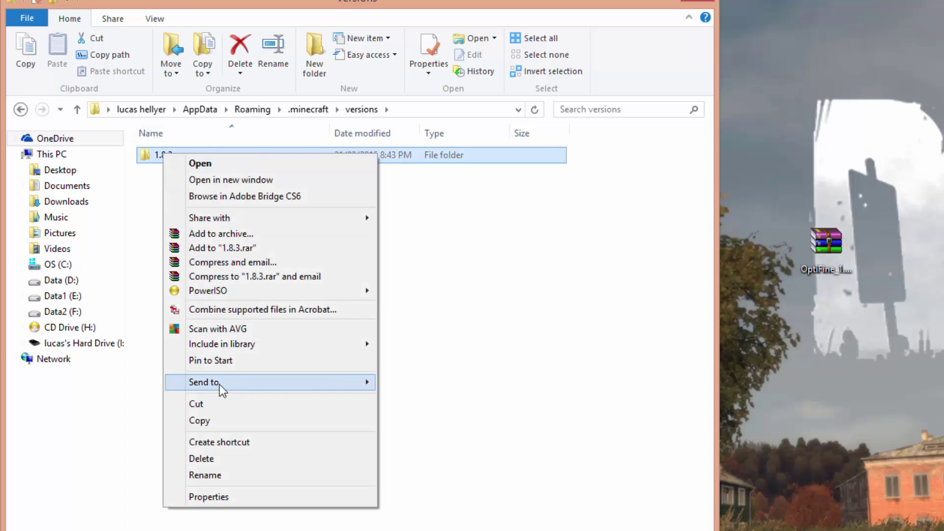
click(202, 420)
right_click(257, 219)
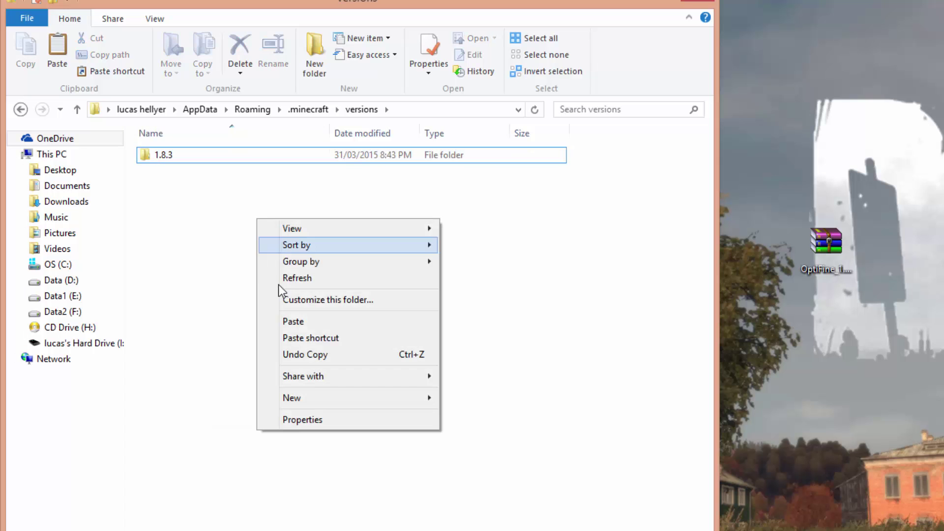
click(281, 322)
Rename the duplicated 1.8.3 folder to optifine.
click(181, 155)
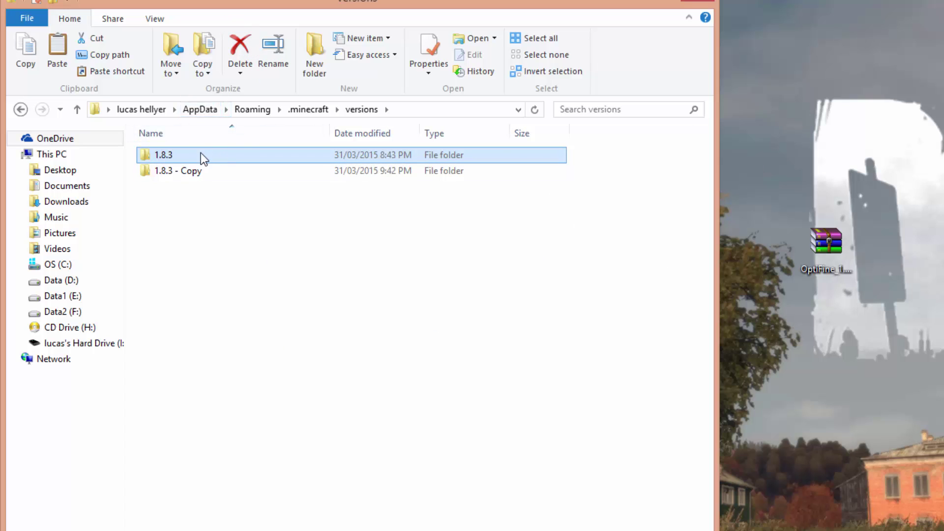
ctrl+click(184, 172)
click(184, 172)
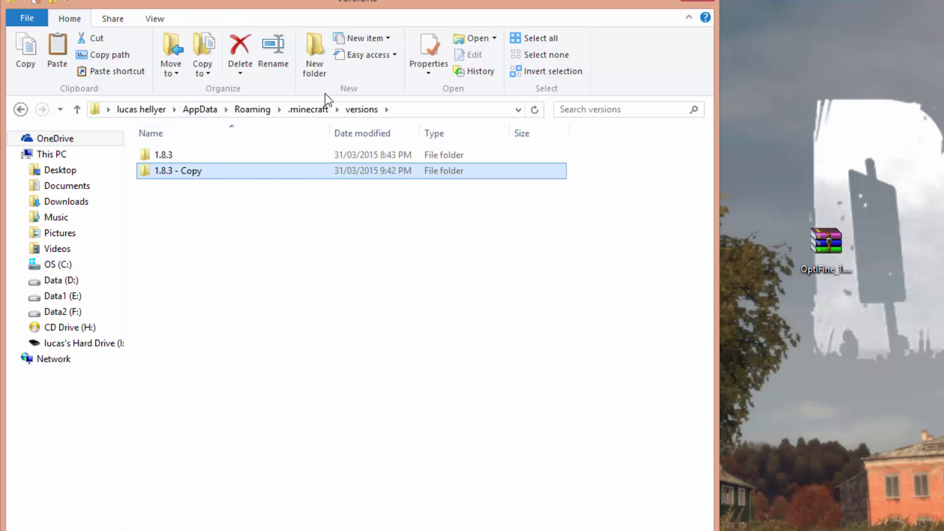
right_click(179, 173)
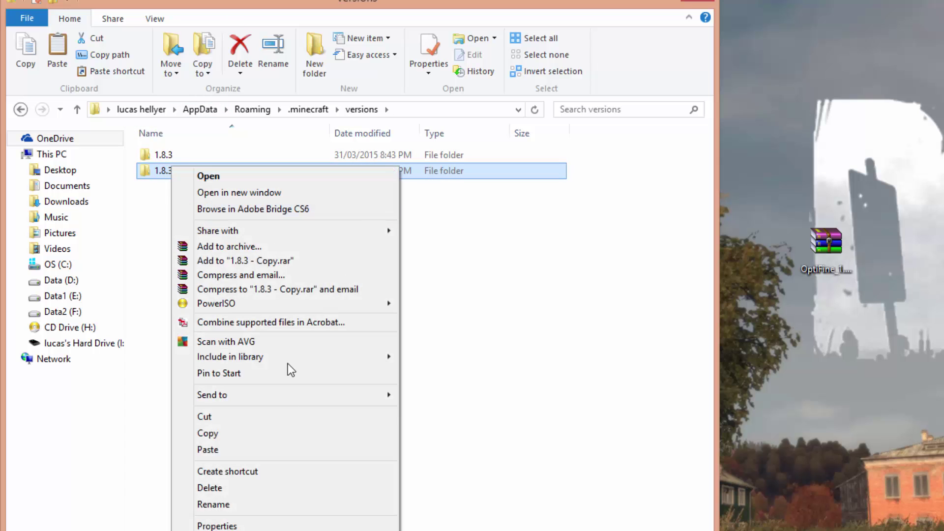
click(252, 507)
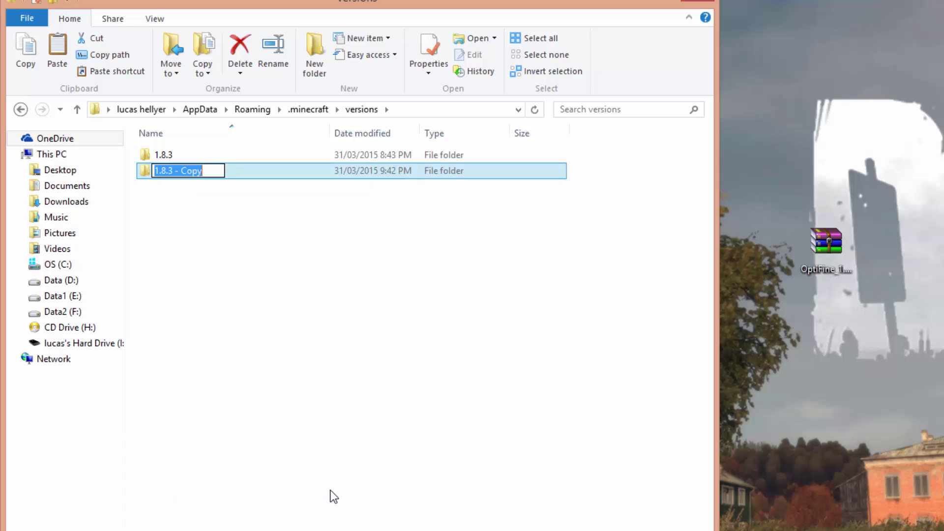
text(optifine)
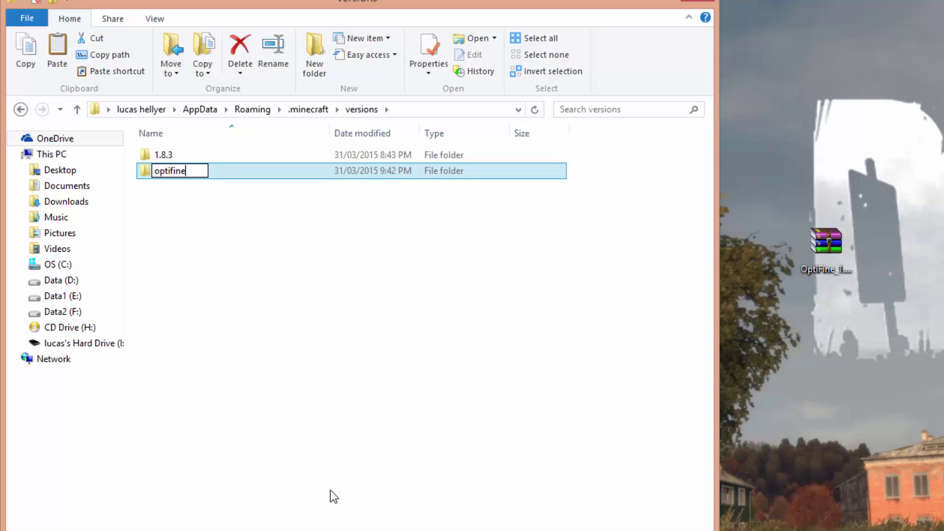
key(Return)
Compare the 1.8.3 and optifine folders in versions, and open the optifine folder.
click(177, 154)
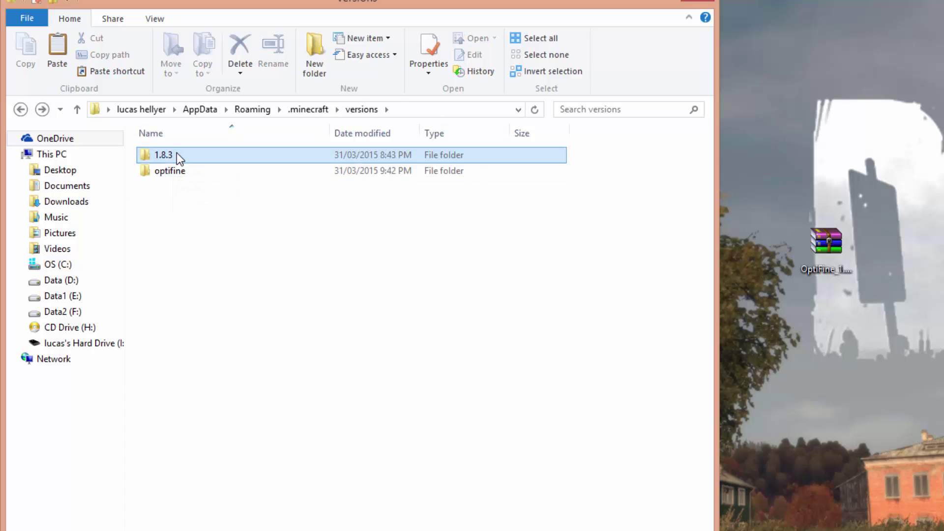
shift+click(198, 166)
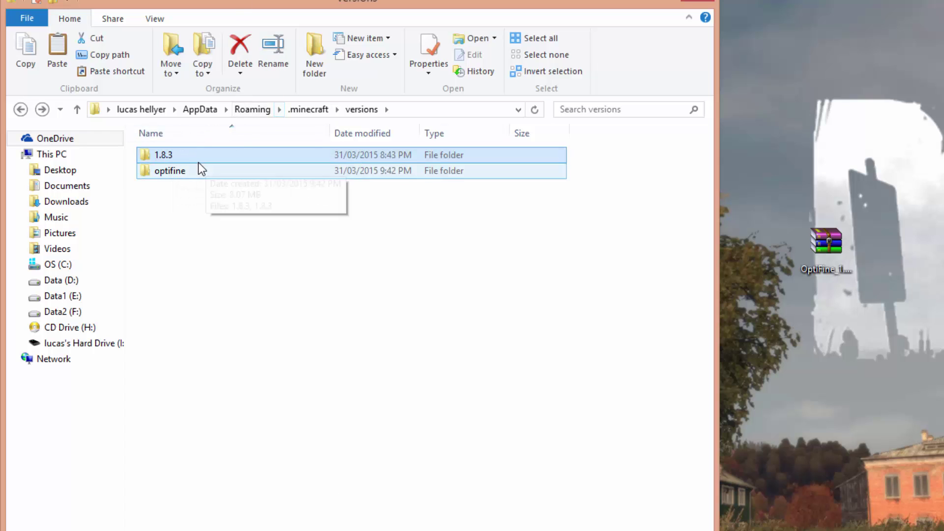
click(167, 171)
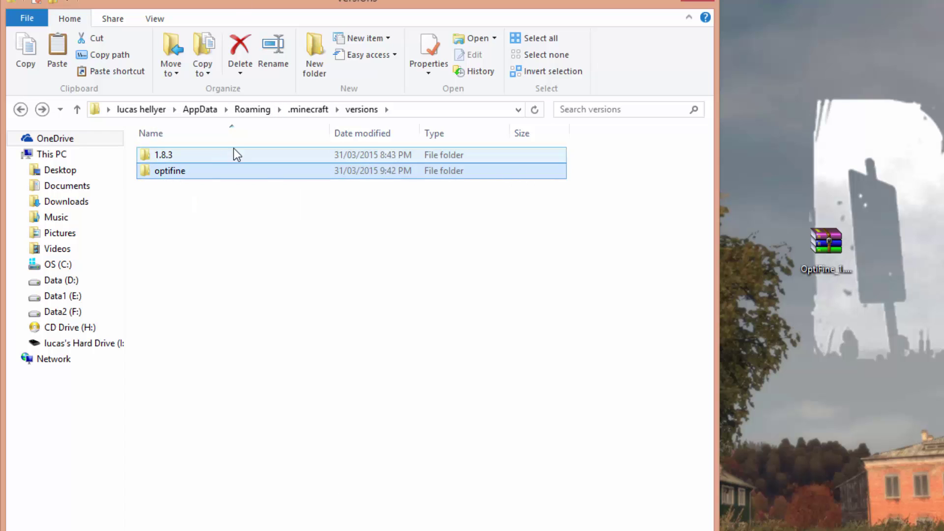
key(ctrl+a)
double_click(172, 175)
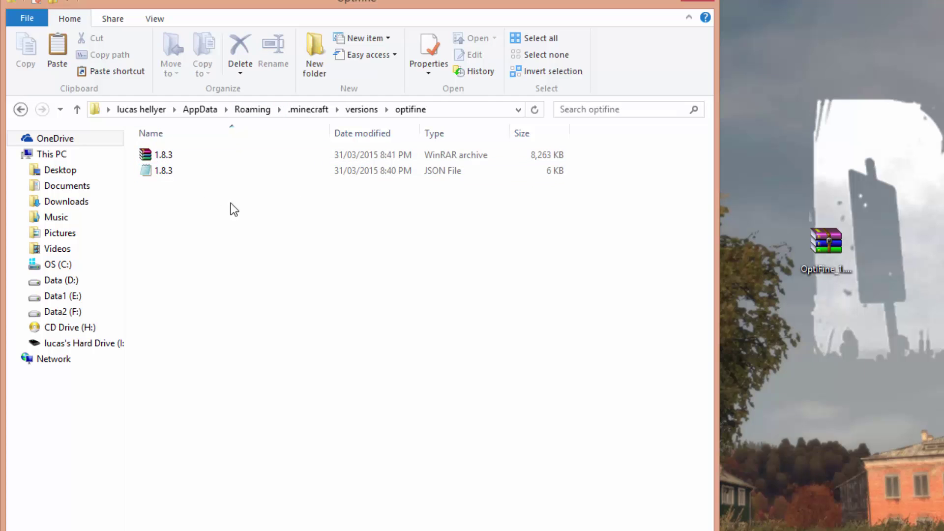
drag(234, 210, 143, 150)
right_click(166, 155)
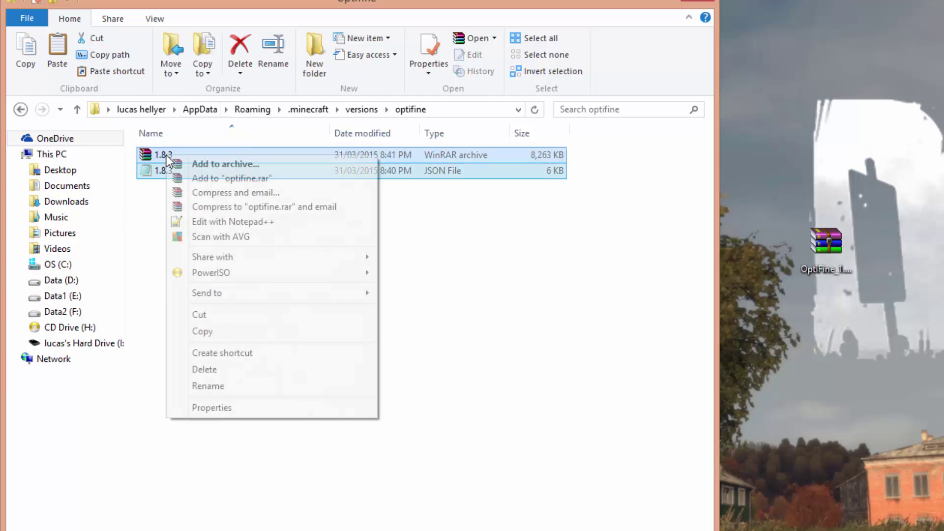
click(240, 386)
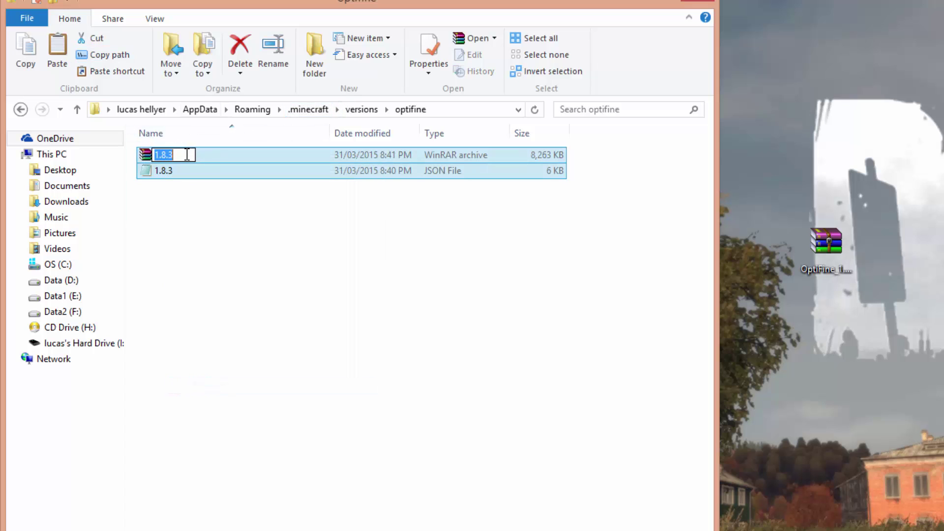
click(20, 109)
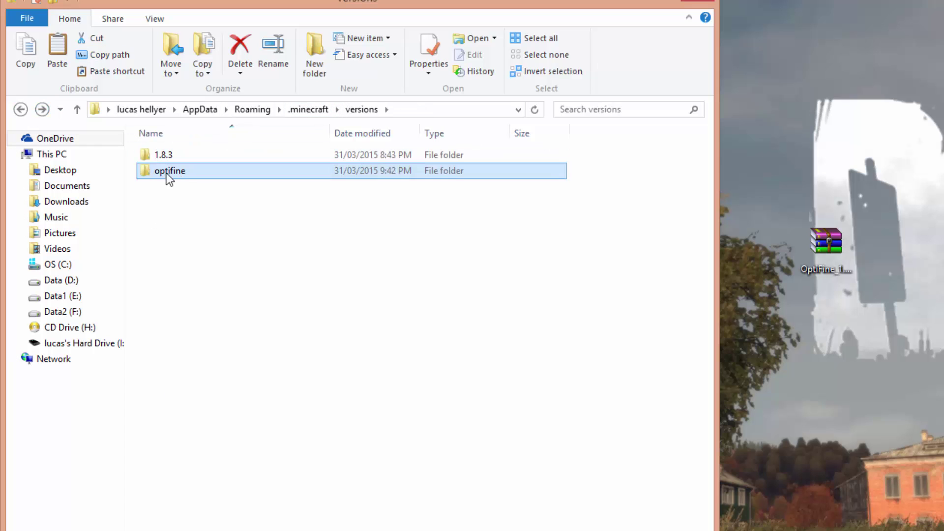
double_click(179, 175)
Rename both 1.8.3 files inside the optifine version folder, the archive and the JSON file, to optifine.
drag(257, 225, 152, 175)
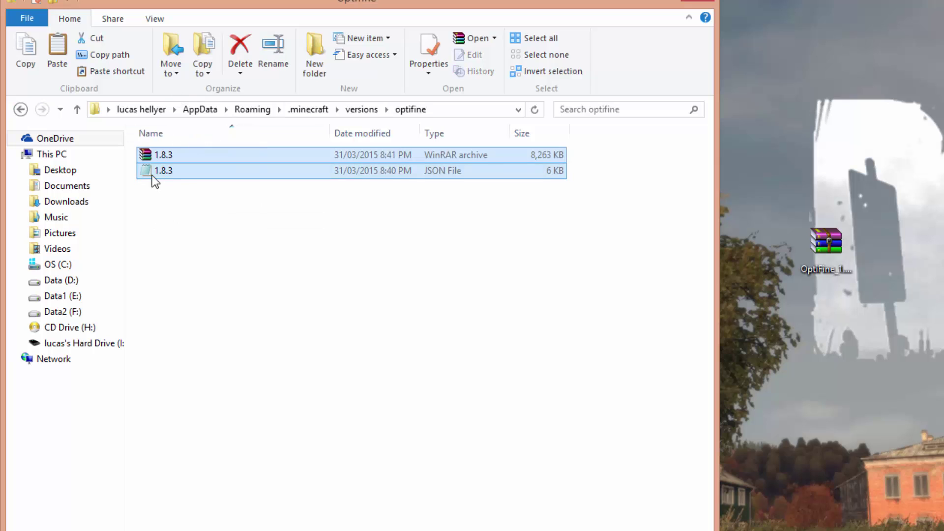
right_click(152, 175)
click(207, 406)
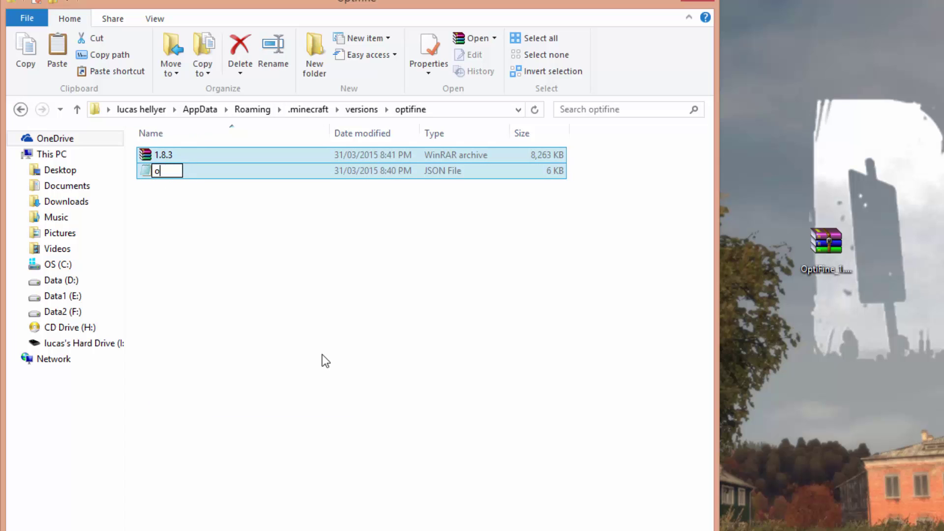
text(ptifine)
key(Return)
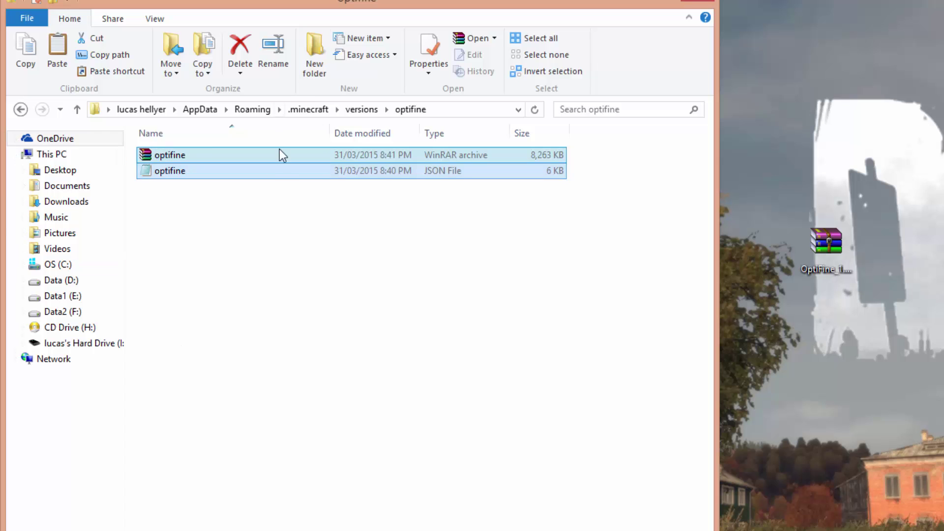
Open the optifine JSON file in Notepad and place its window clear of the file list.
click(354, 171)
drag(645, 200, 276, 168)
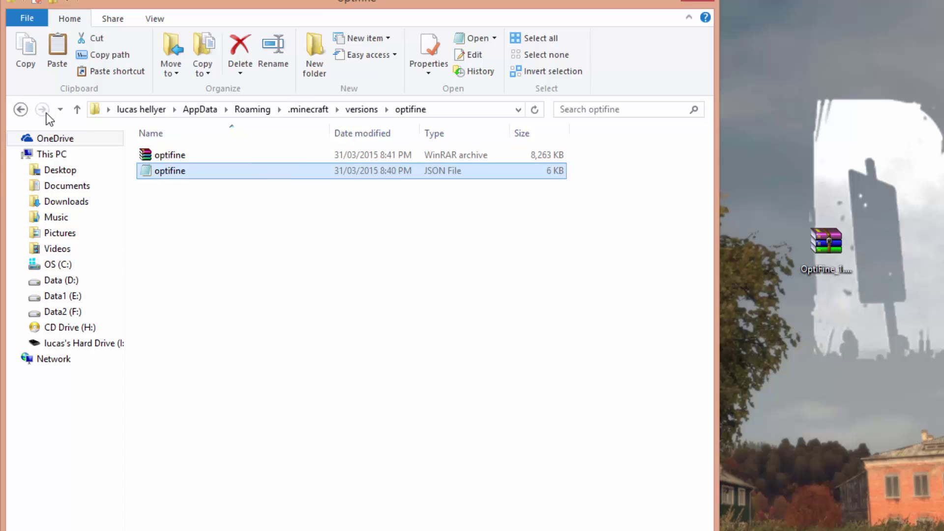
right_click(166, 170)
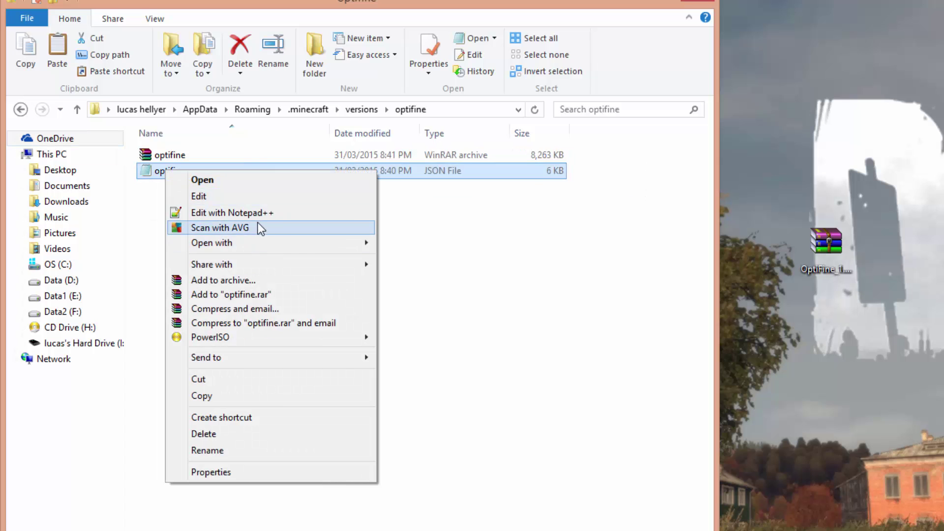
mouse_move(273, 245)
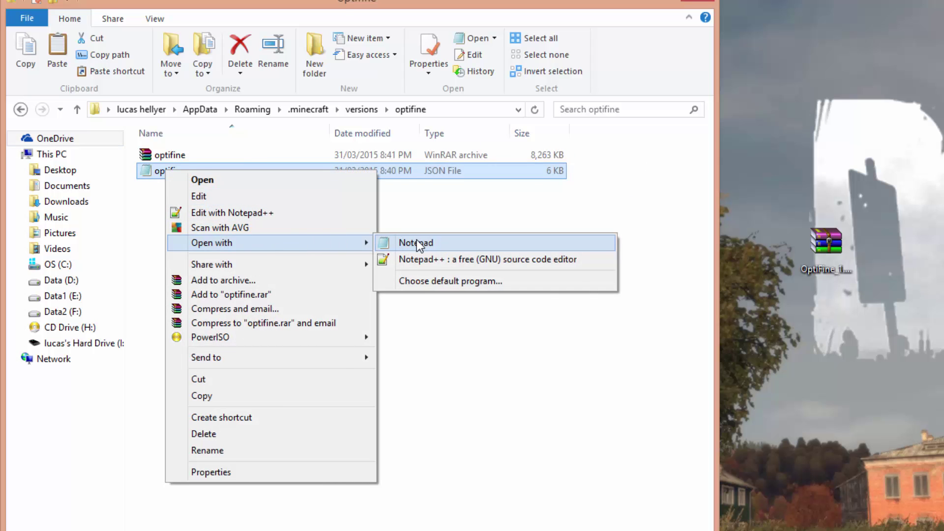
click(417, 240)
drag(291, 310, 494, 265)
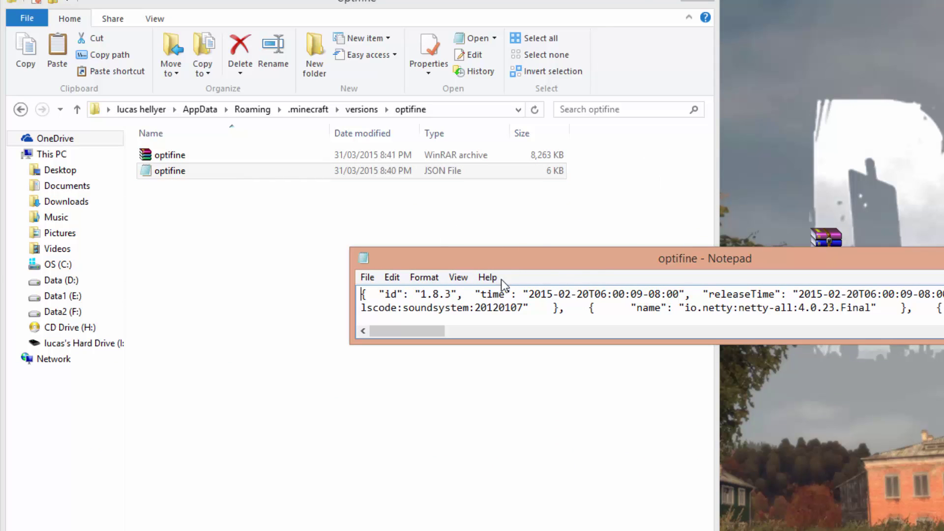
Replace the "id" value 1.8.3 with optifine in the JSON file, then save and close it.
click(445, 293)
mouse_move(421, 293)
mouse_down()
mouse_move(455, 292)
mouse_move(423, 292)
mouse_up()
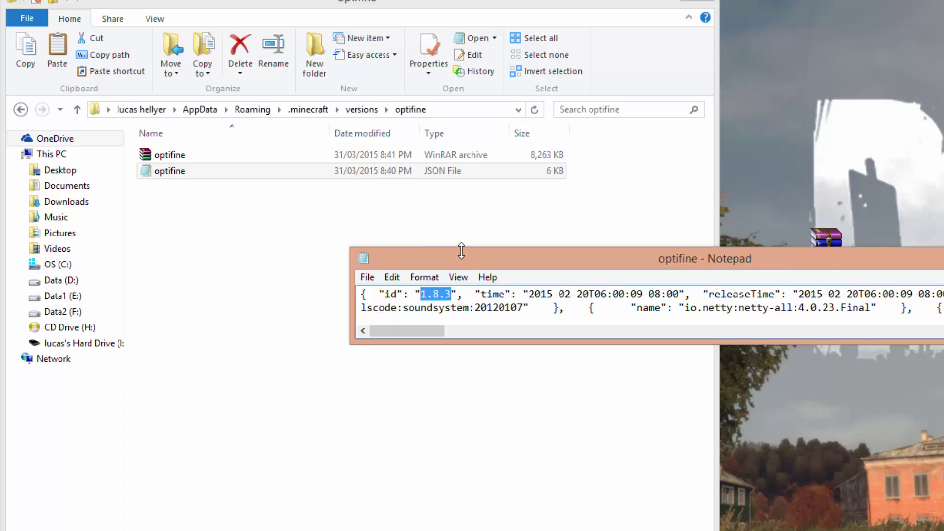
key(BackSpace)
text(optifine)
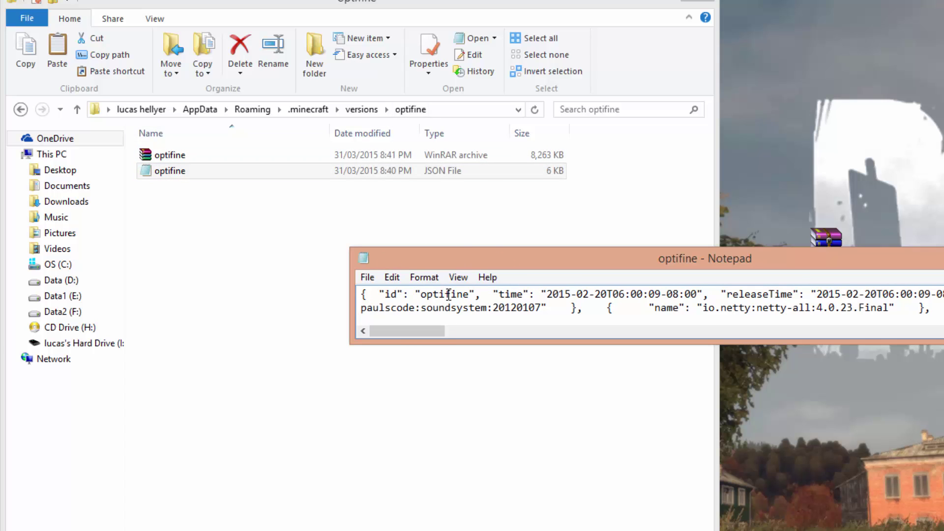
drag(476, 295, 445, 294)
click(367, 277)
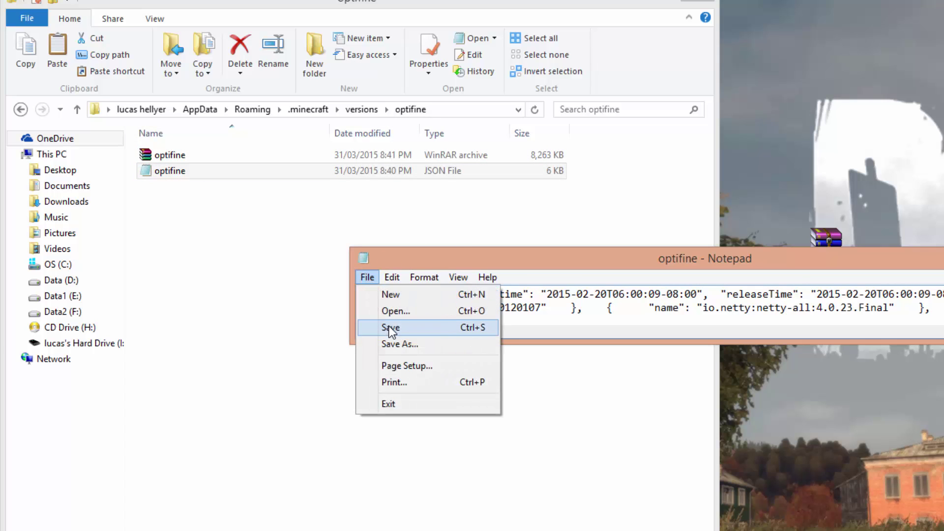
click(390, 326)
key(alt+F4)
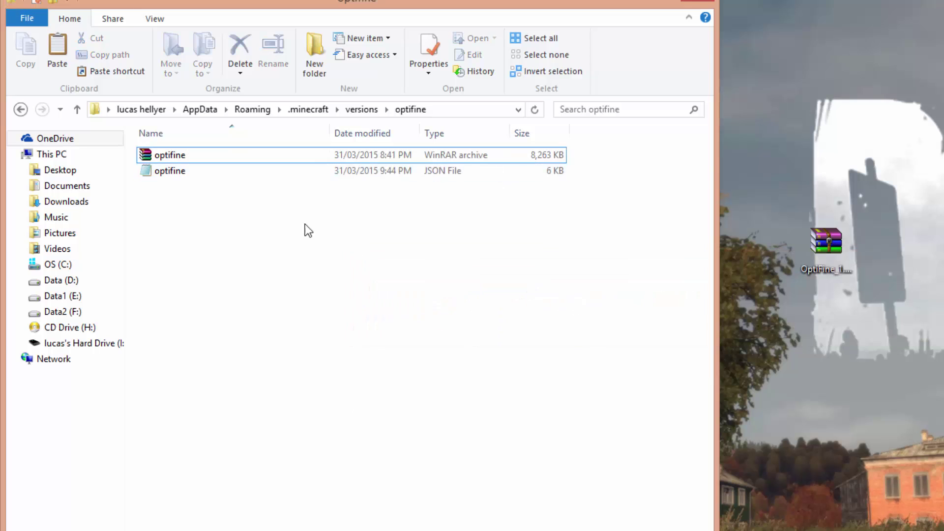
Open the optifine archive from the version folder with WinRAR archiver.
click(181, 158)
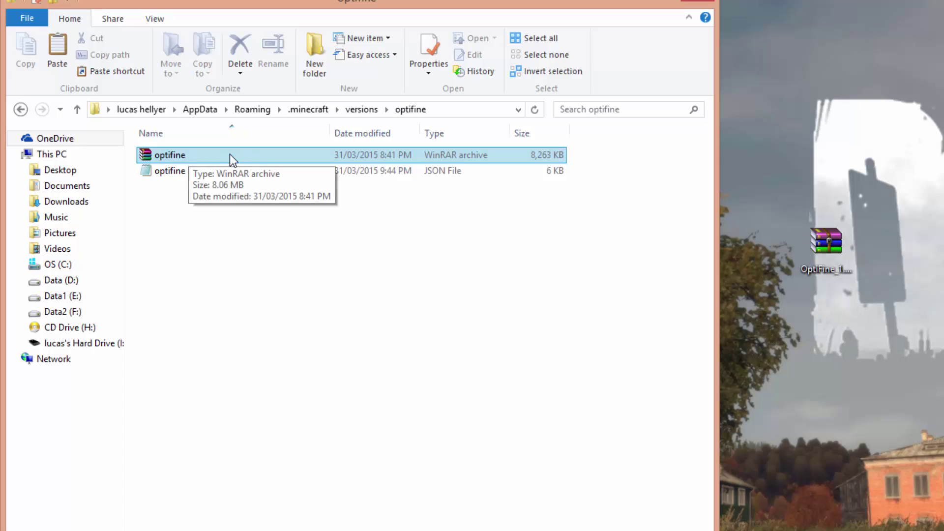
right_click(172, 158)
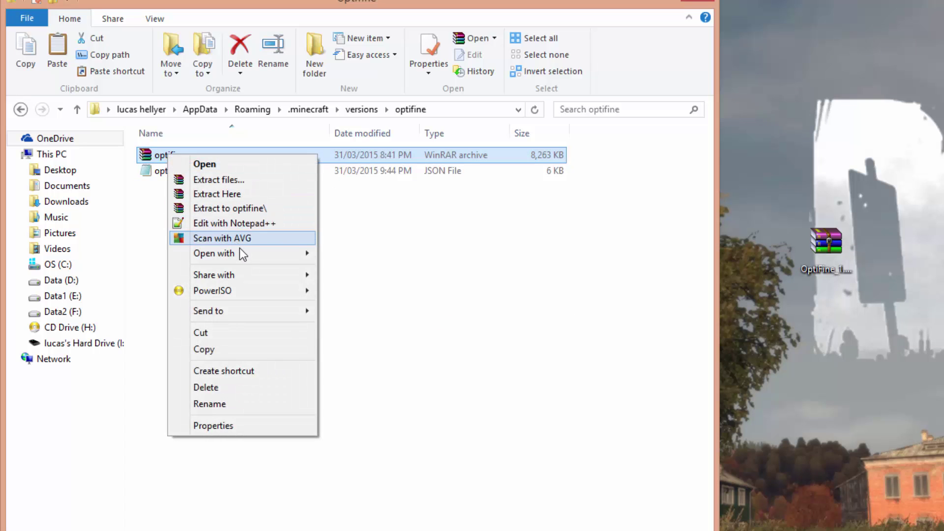
mouse_move(297, 255)
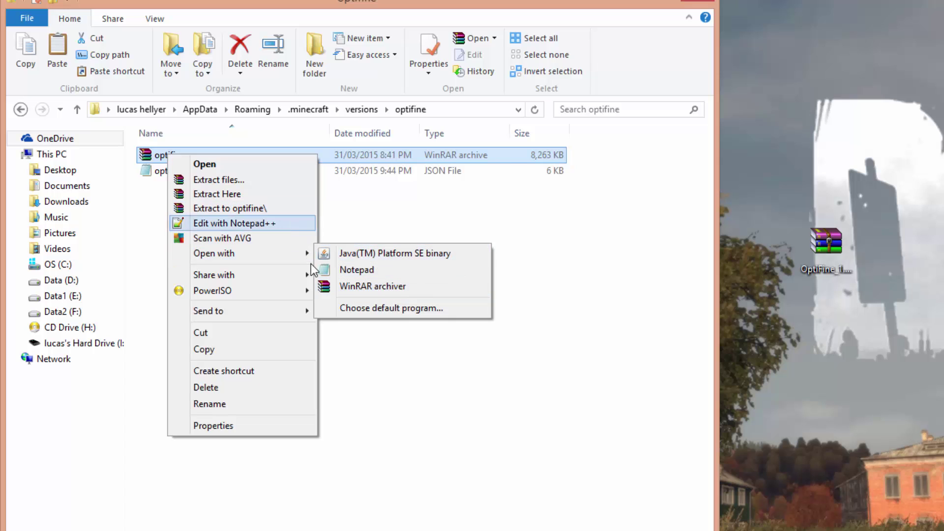
click(364, 286)
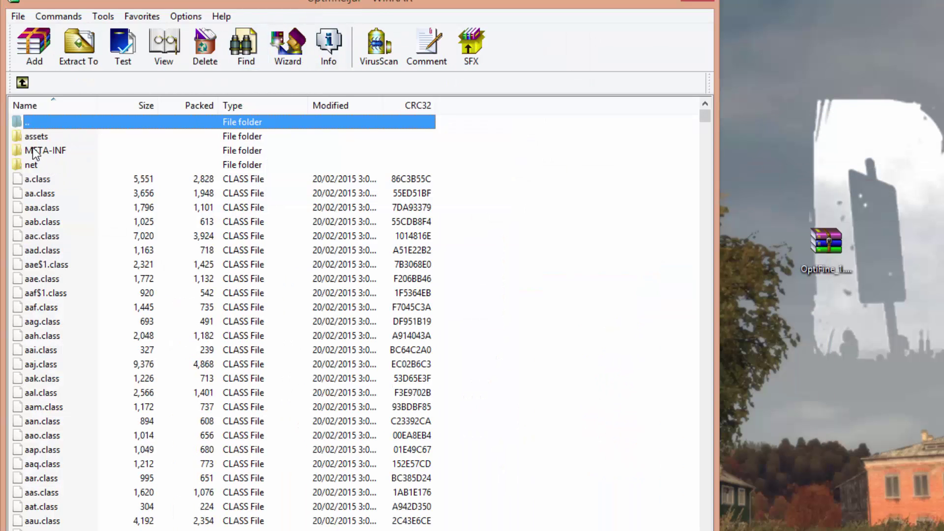
Delete the META-INF folder from optifine.jar.
click(32, 152)
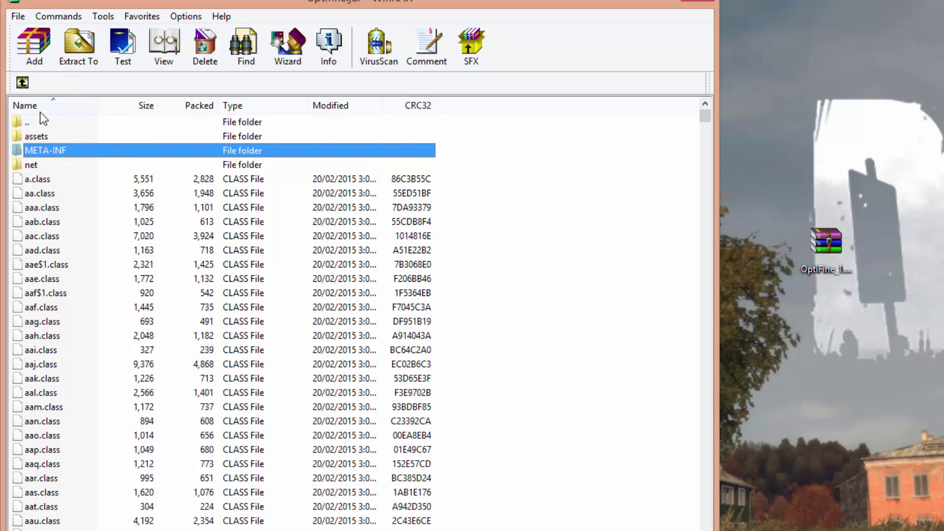
right_click(40, 150)
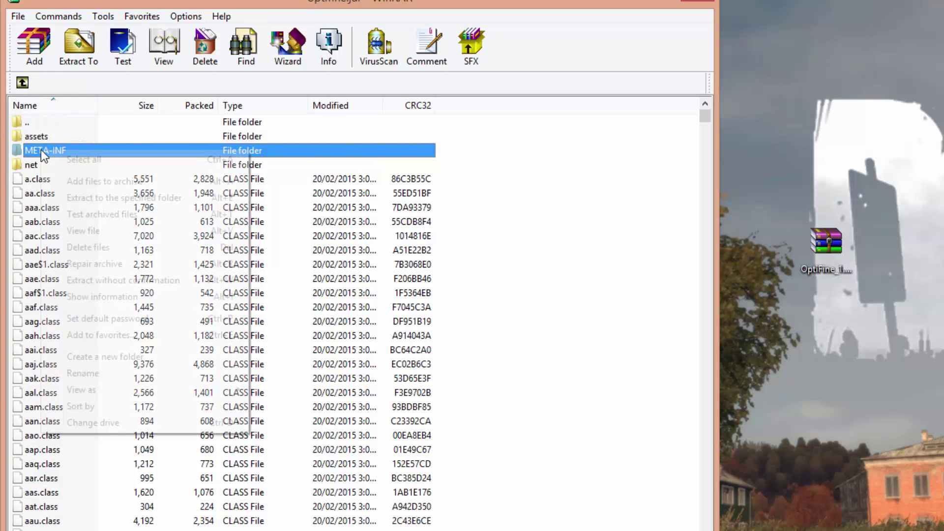
click(89, 248)
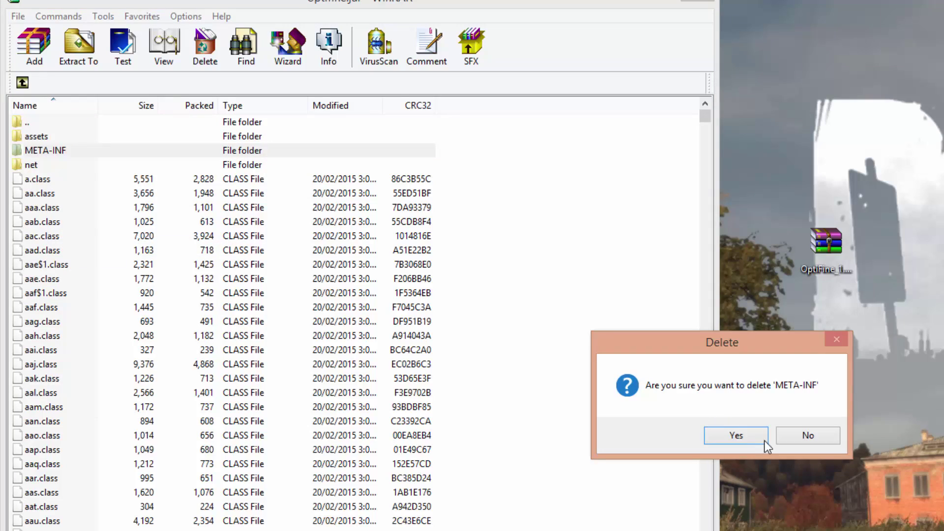
click(762, 441)
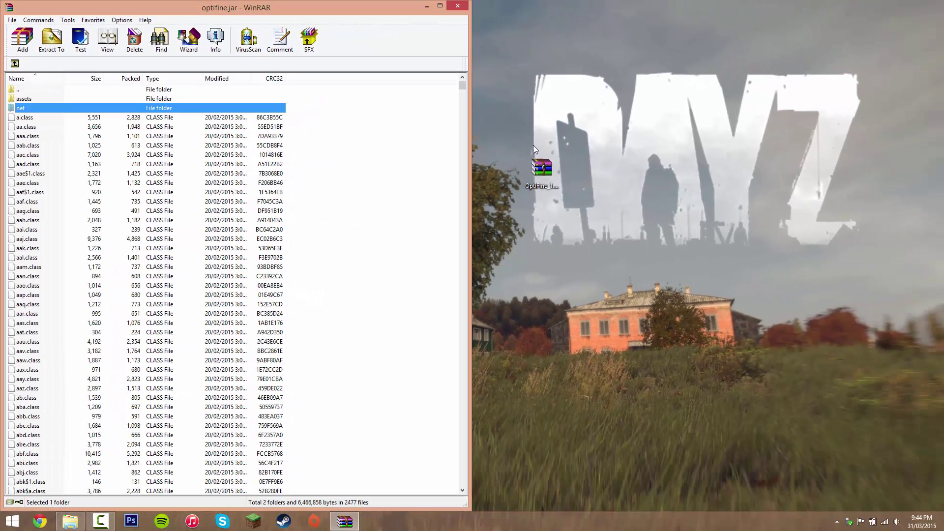
Open the OptiFine_1.8.3_HD_U_A3 archive from the desktop in WinRAR and place it side by side with optifine.jar.
drag(937, 145, 777, 342)
drag(508, 233, 508, 234)
drag(541, 182, 653, 179)
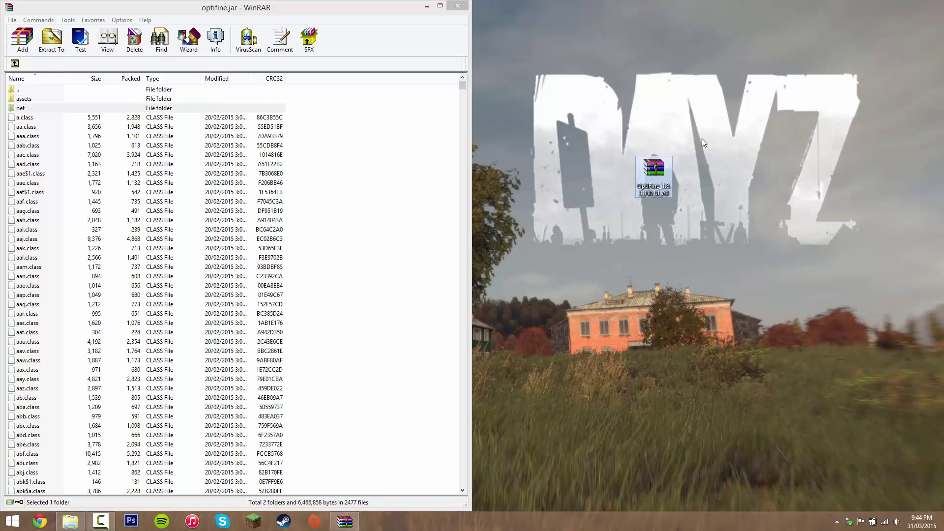
right_click(649, 168)
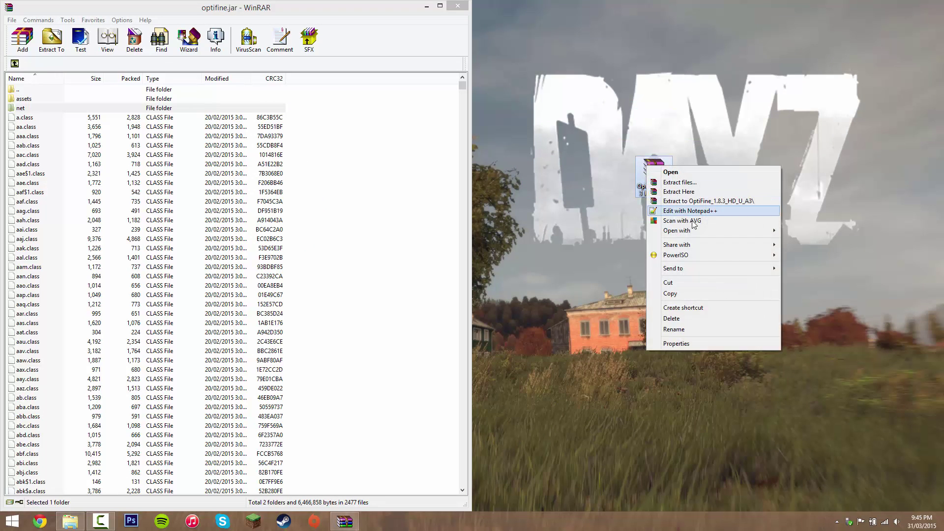
mouse_move(713, 231)
click(806, 251)
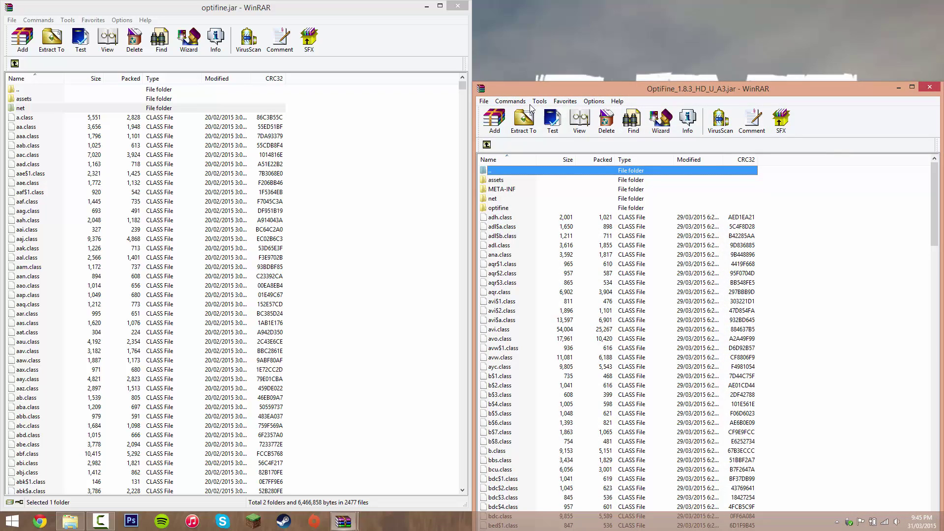
drag(538, 91, 943, 144)
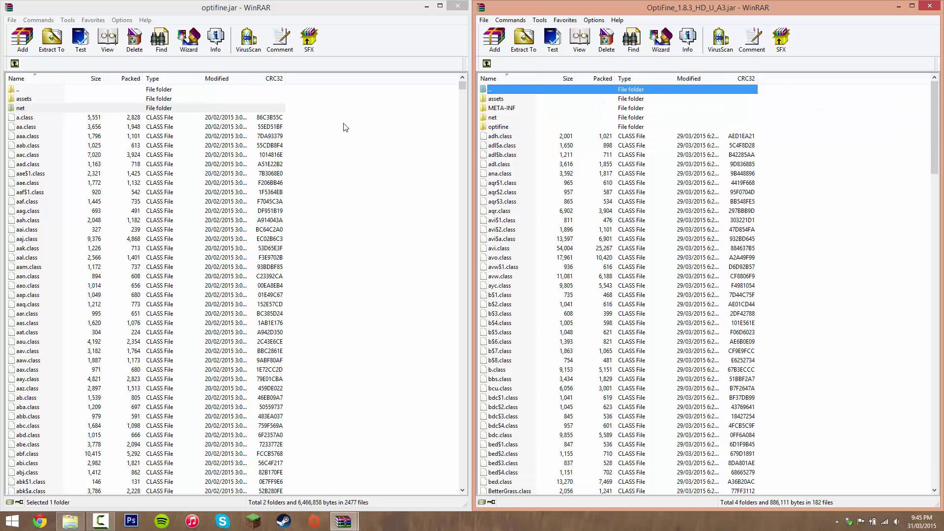
Copy all files and folders from OptiFine_1.8.3_HD_U_A3.jar into optifine.jar, accepting the archive options.
click(565, 211)
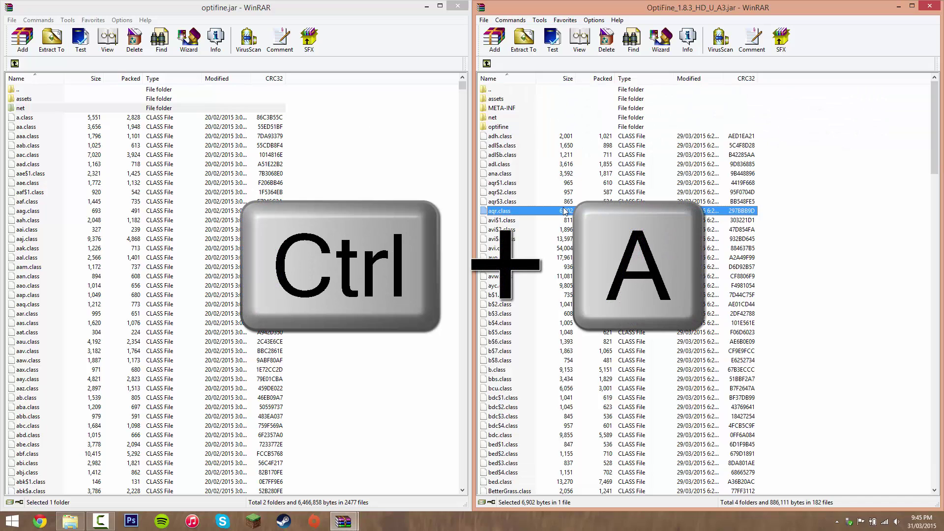
key(ctrl+a)
scroll(533, 245, down, 13)
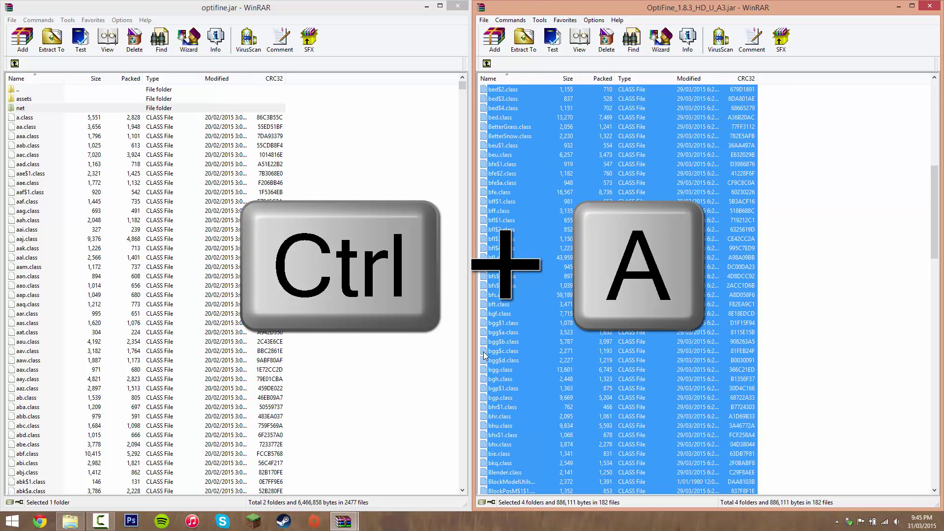
scroll(536, 202, down, 12)
scroll(506, 143, down, 3)
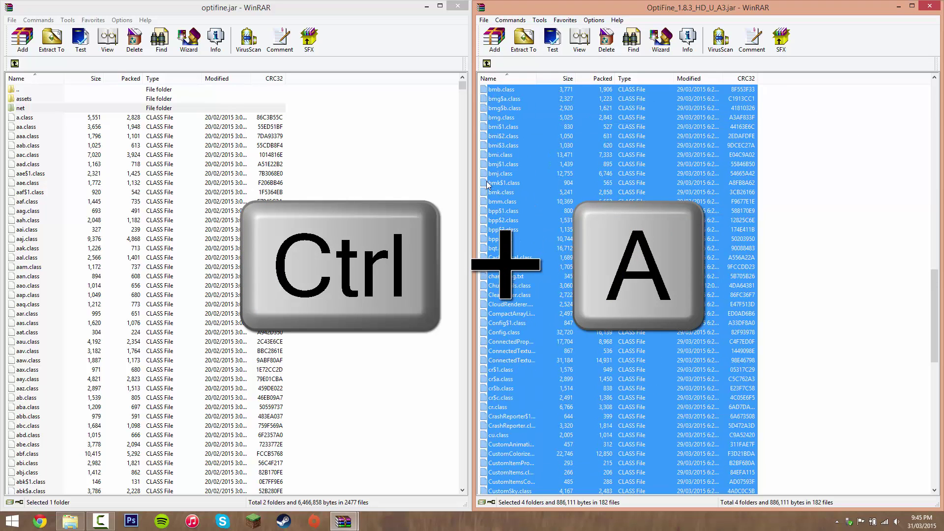
scroll(536, 162, up, 20)
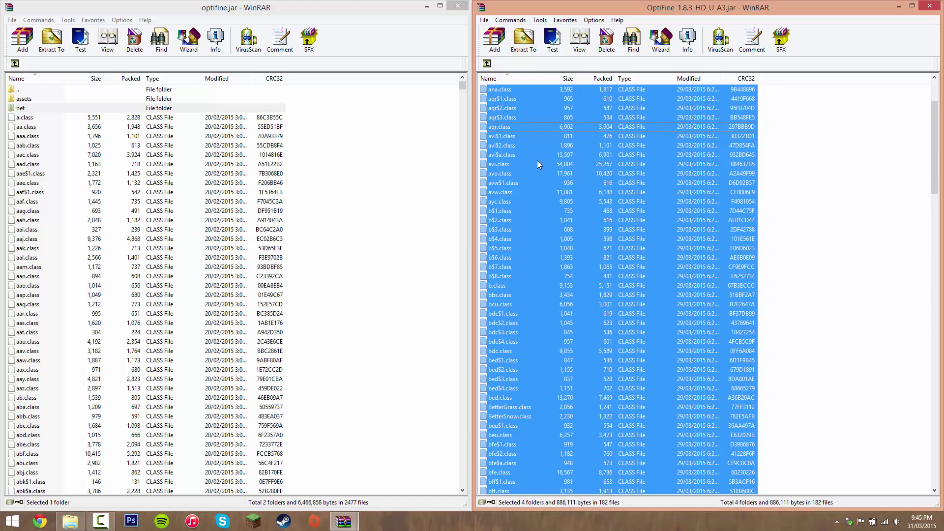
scroll(537, 163, up, 3)
drag(528, 108, 335, 109)
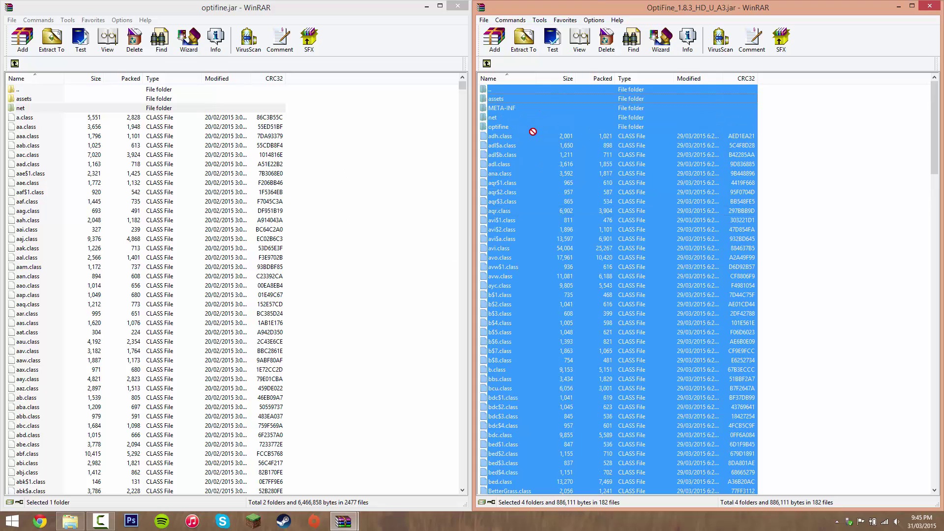
drag(331, 122, 332, 124)
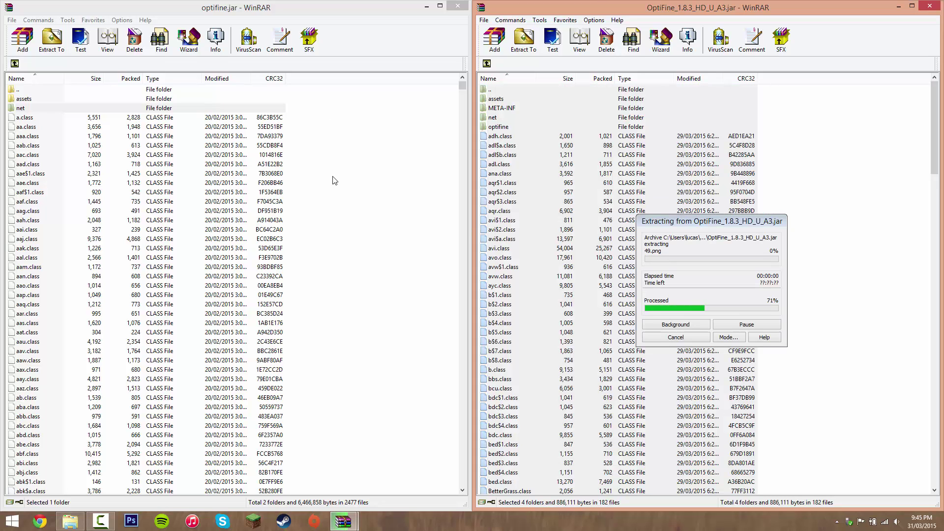
click(235, 341)
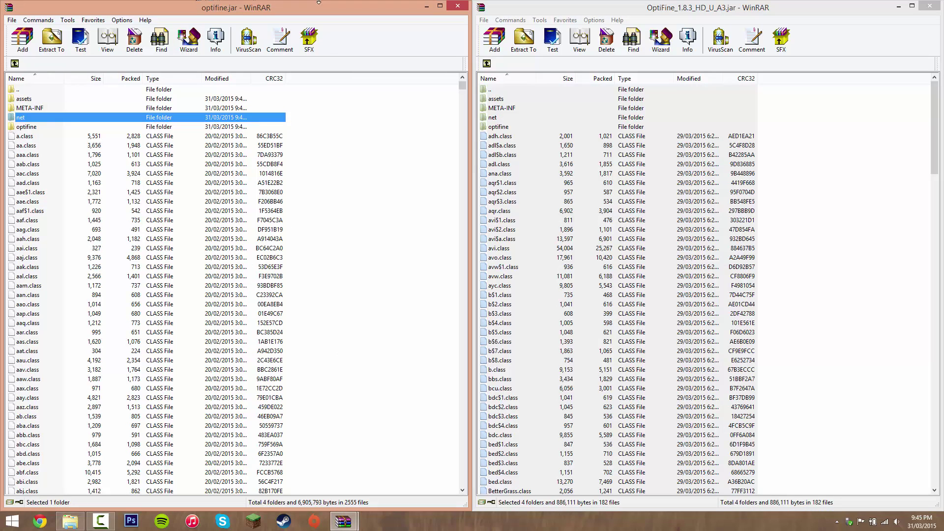
Close both WinRAR archives and the optifine folder window.
click(467, 9)
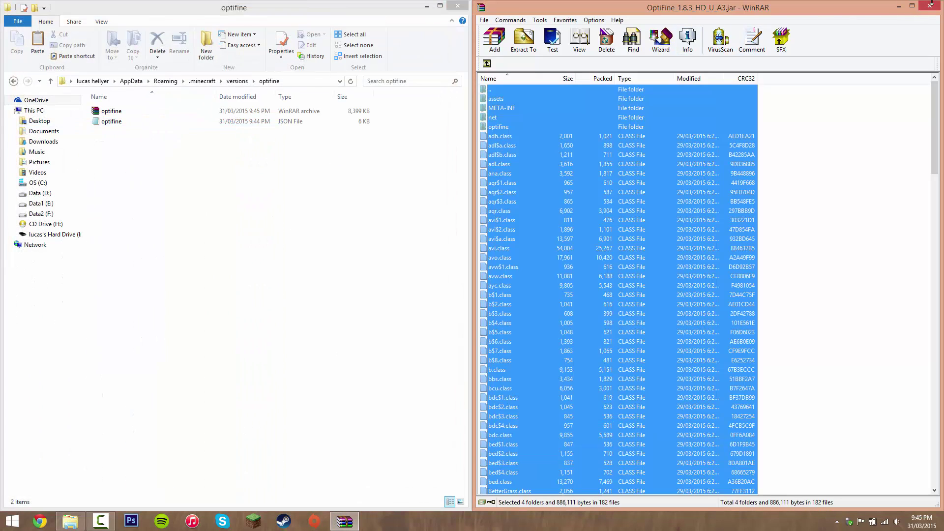
click(929, 5)
click(457, 6)
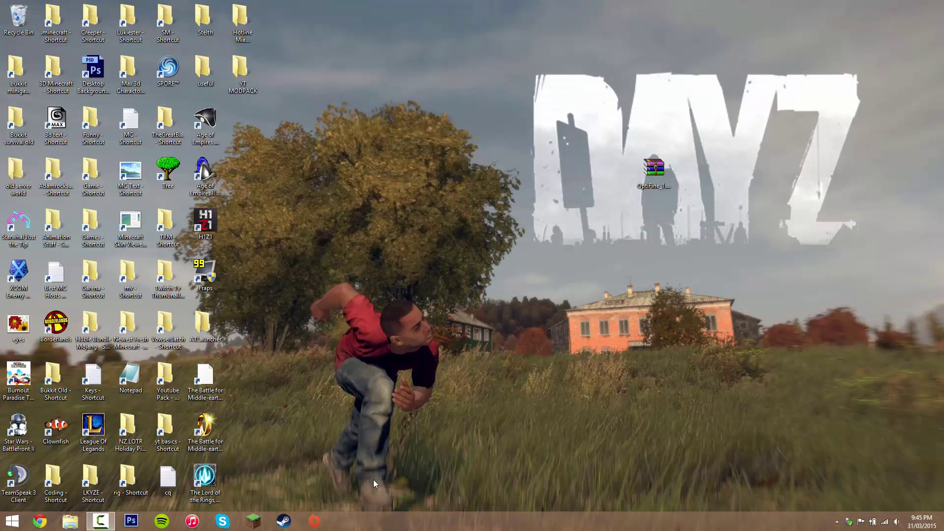
Open the Minecraft Launcher and check which profiles are available in it.
click(254, 521)
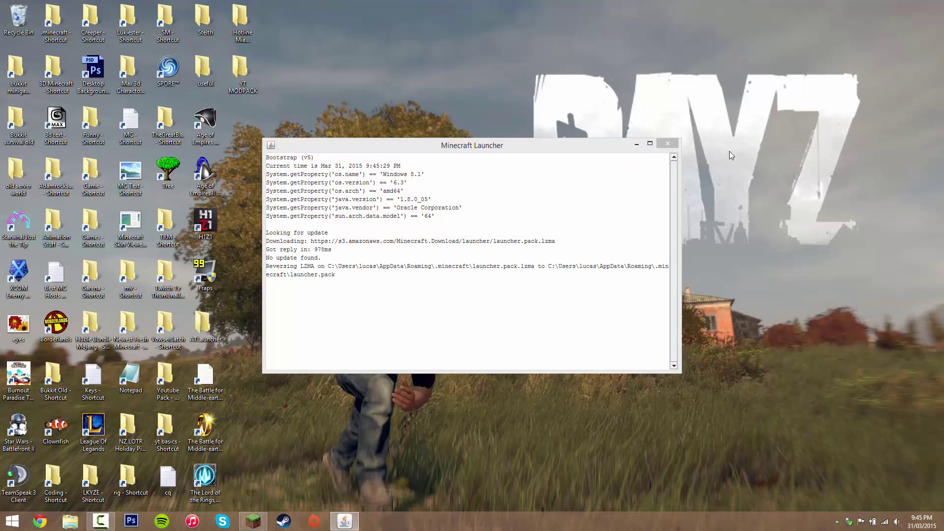
drag(705, 148, 19, 18)
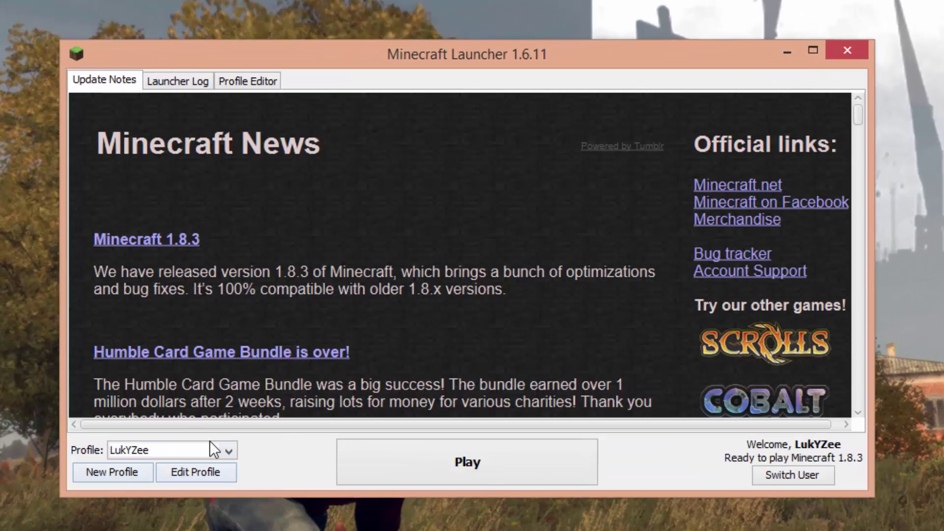
click(223, 453)
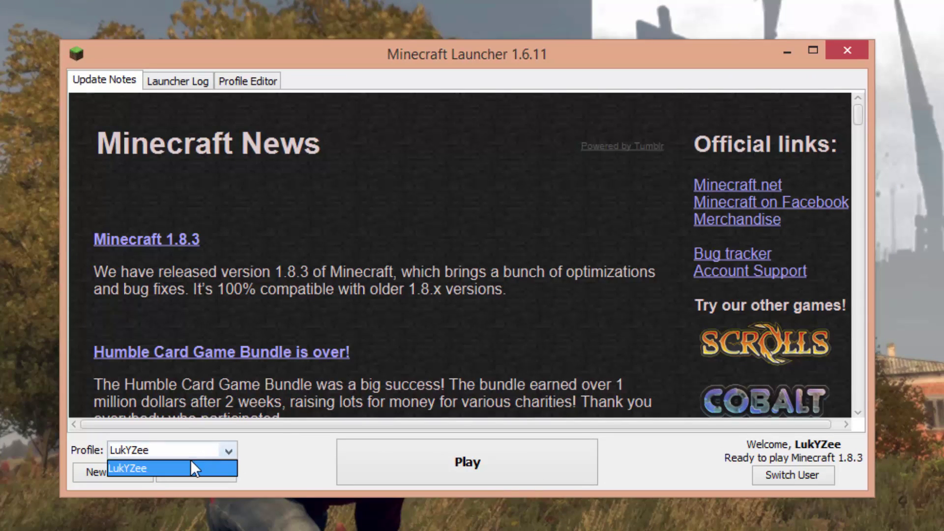
click(138, 464)
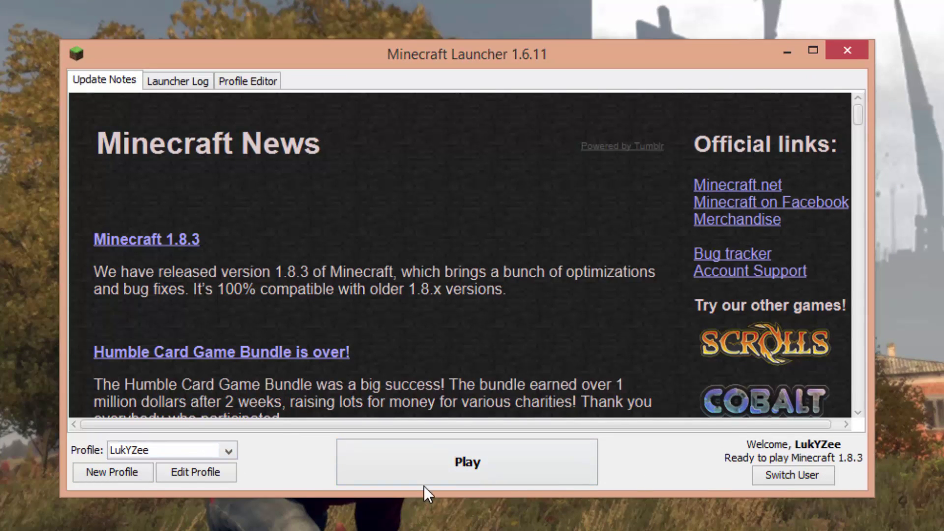
Create and save a new launcher profile named Optifine Mod that uses the version release optifine.
click(93, 474)
drag(398, 124, 96, 118)
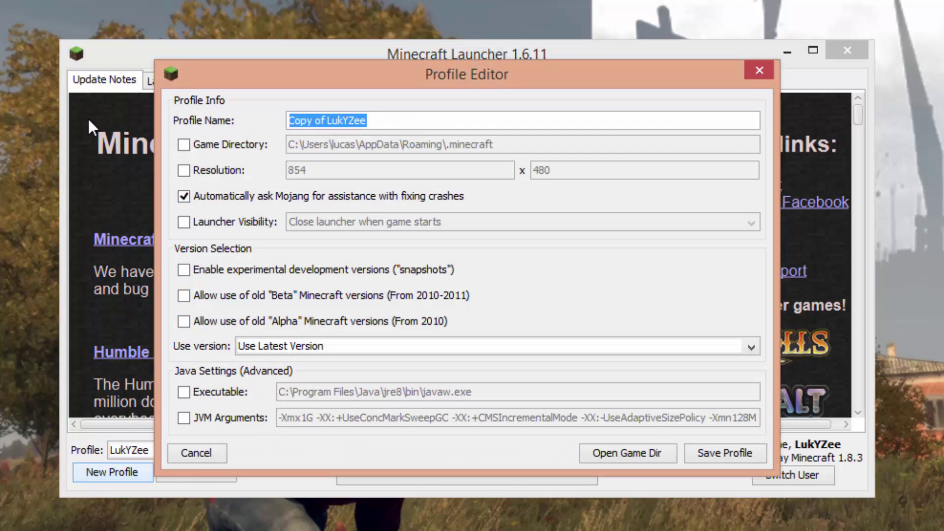
text(Optifine Mod)
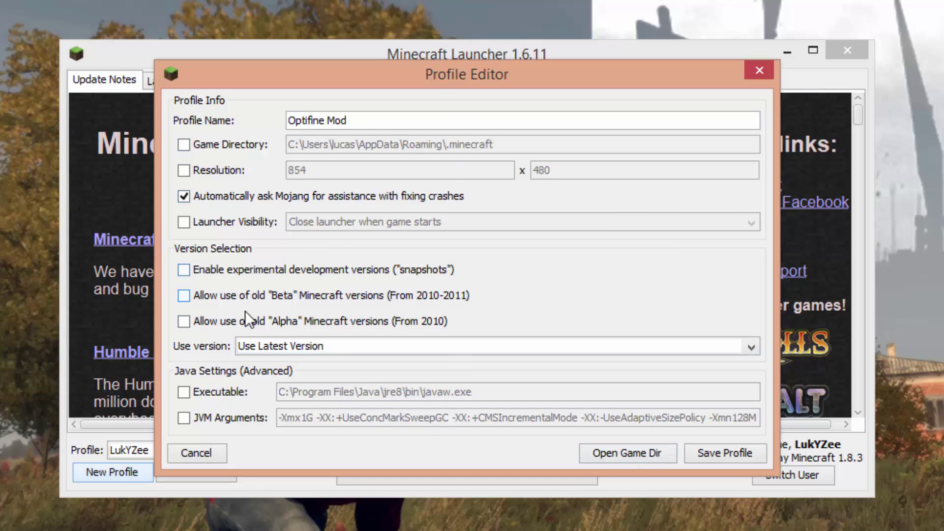
click(750, 348)
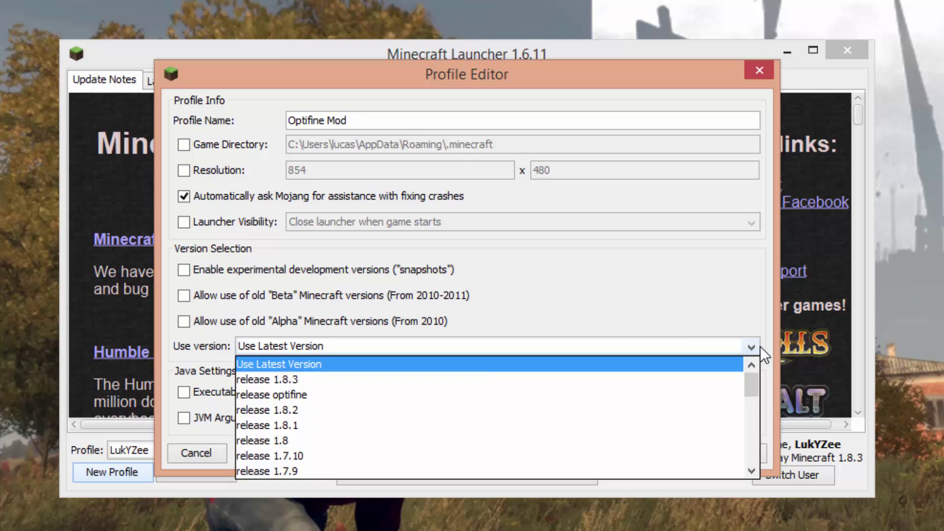
click(750, 347)
click(727, 348)
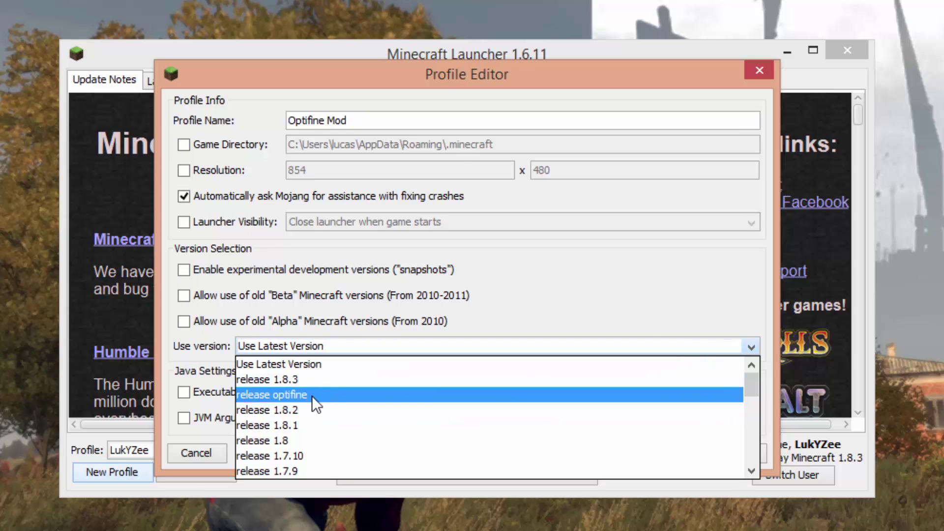
click(268, 394)
click(718, 455)
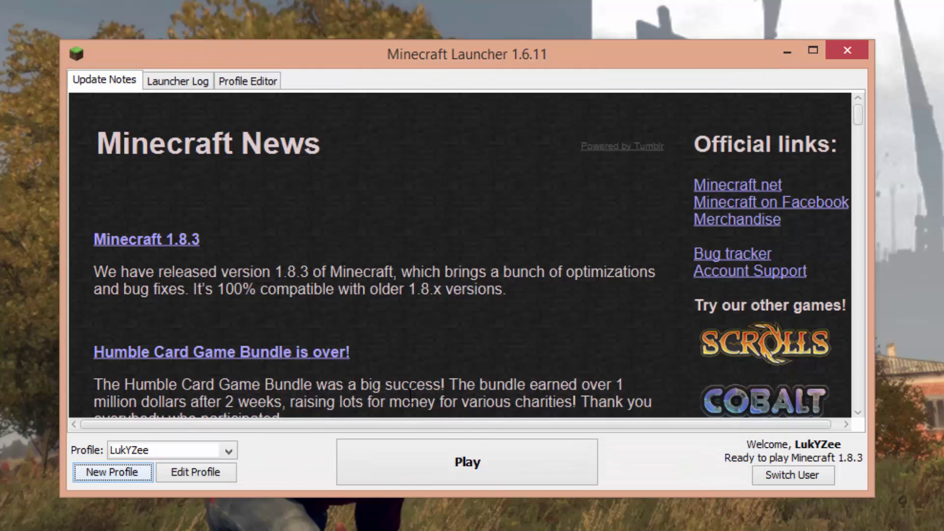
Select the Optifine Mod profile and launch the game with it.
click(179, 450)
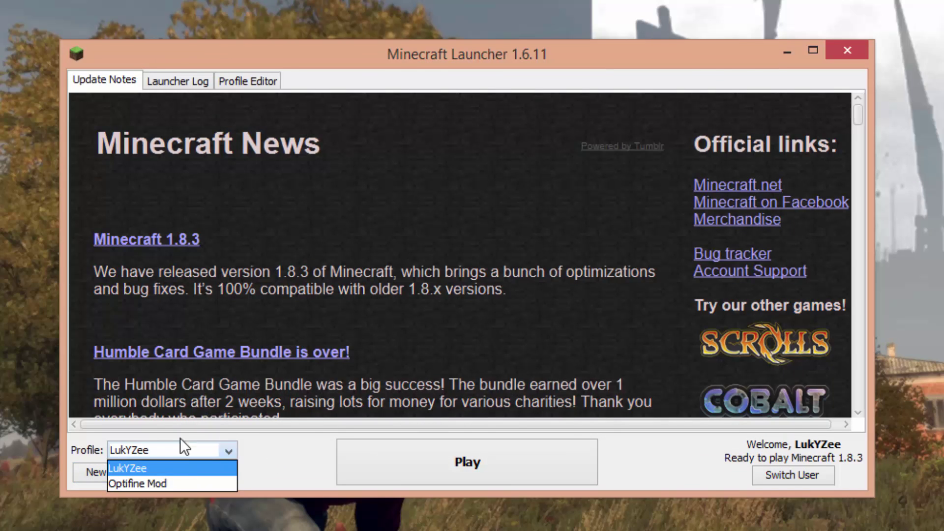
click(150, 483)
click(444, 457)
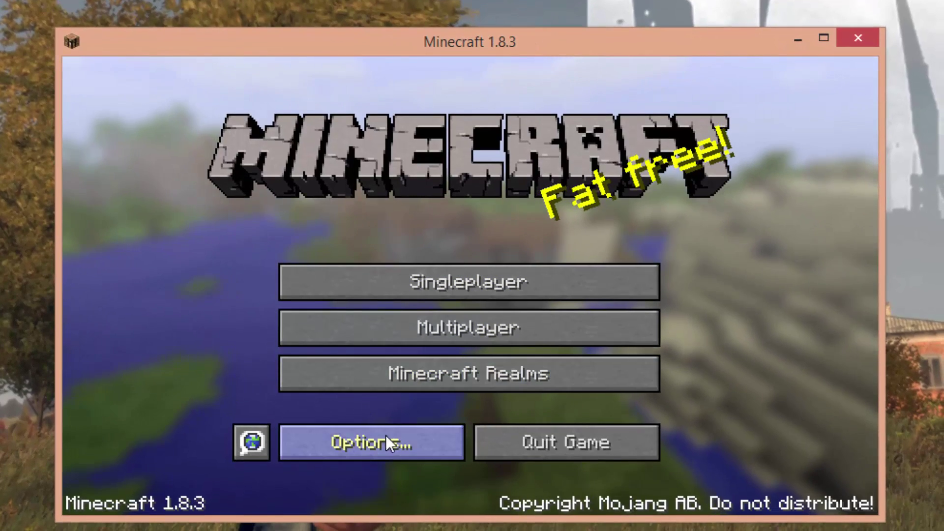
Examine the game's Video Settings, including the Quality and Details pages, for OptiFine's options and return to the title screen.
click(385, 436)
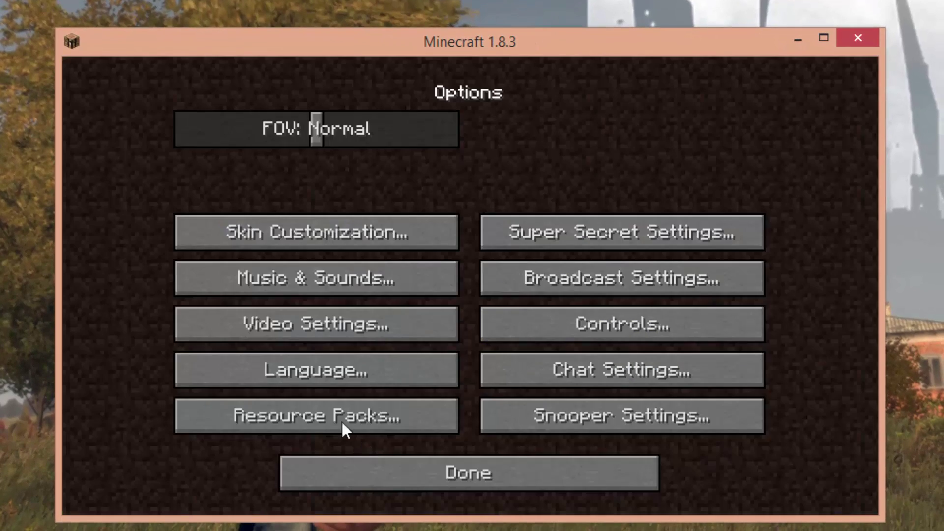
click(303, 322)
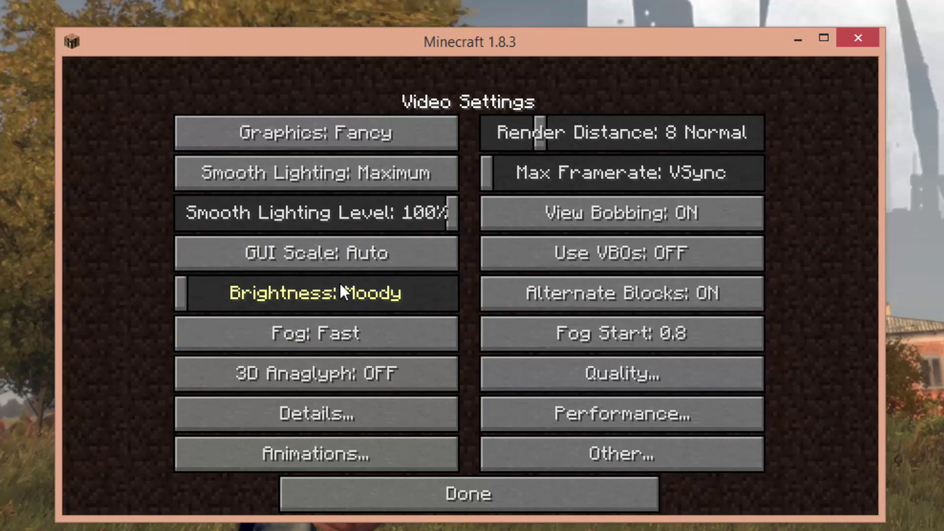
mouse_move(340, 284)
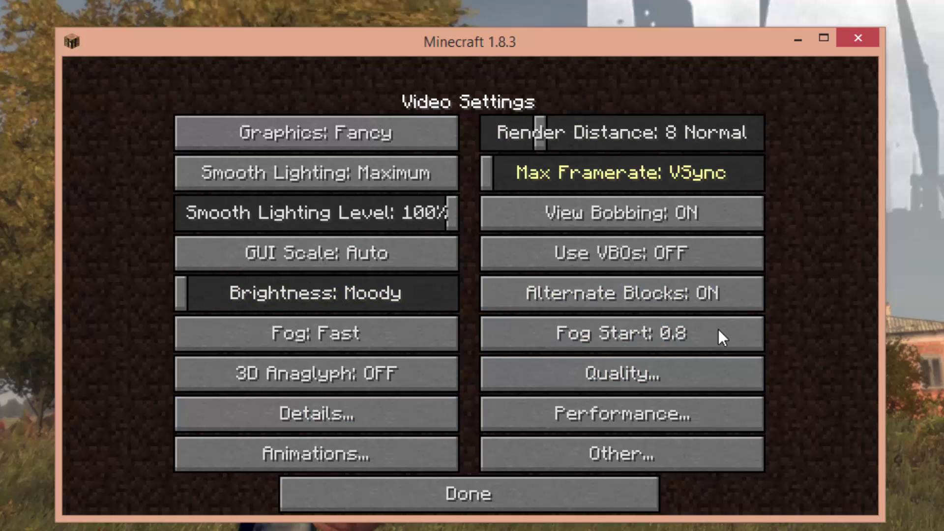
click(601, 372)
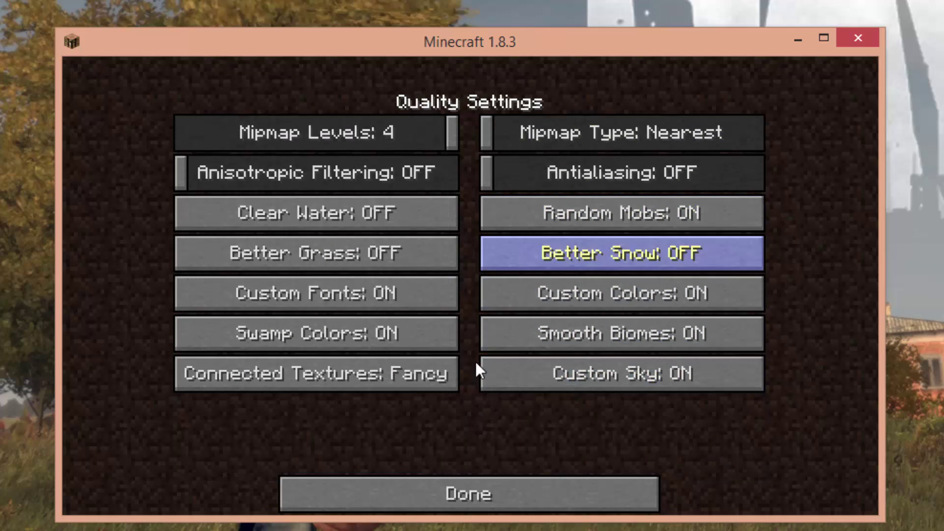
click(426, 494)
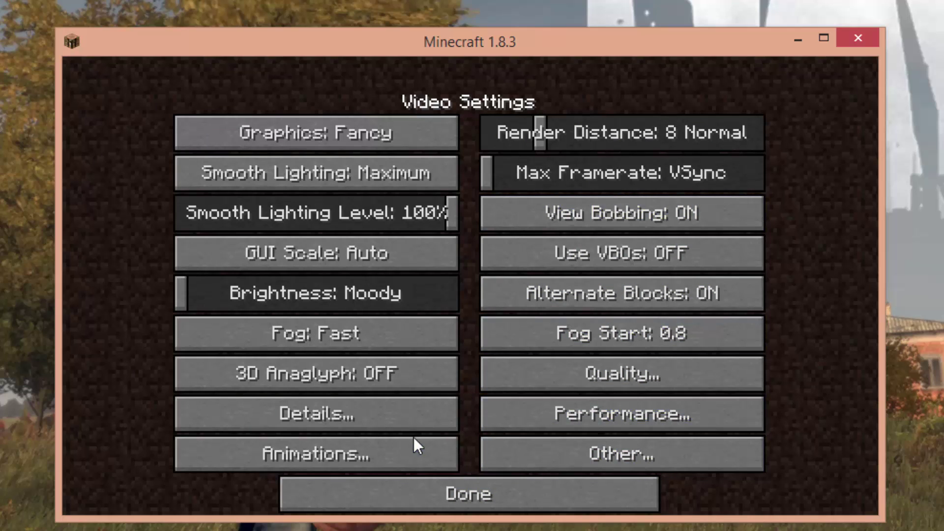
click(331, 415)
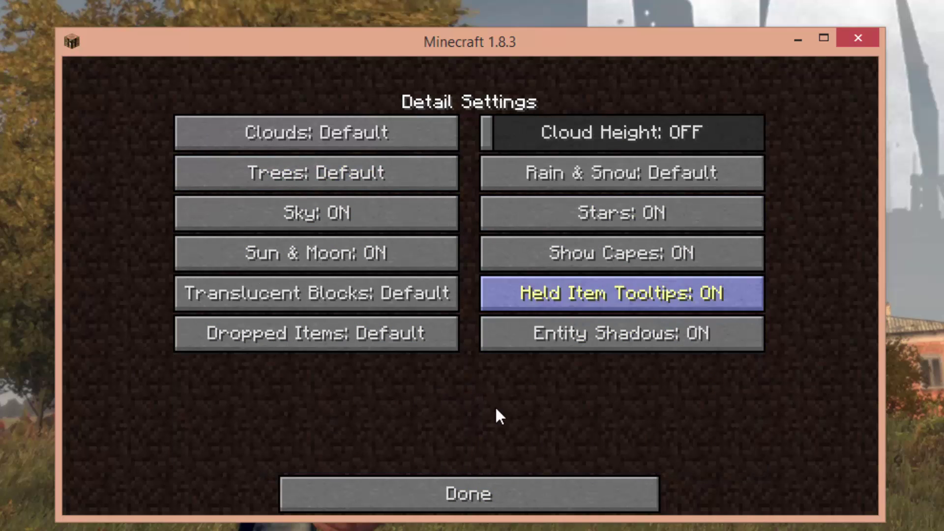
click(468, 484)
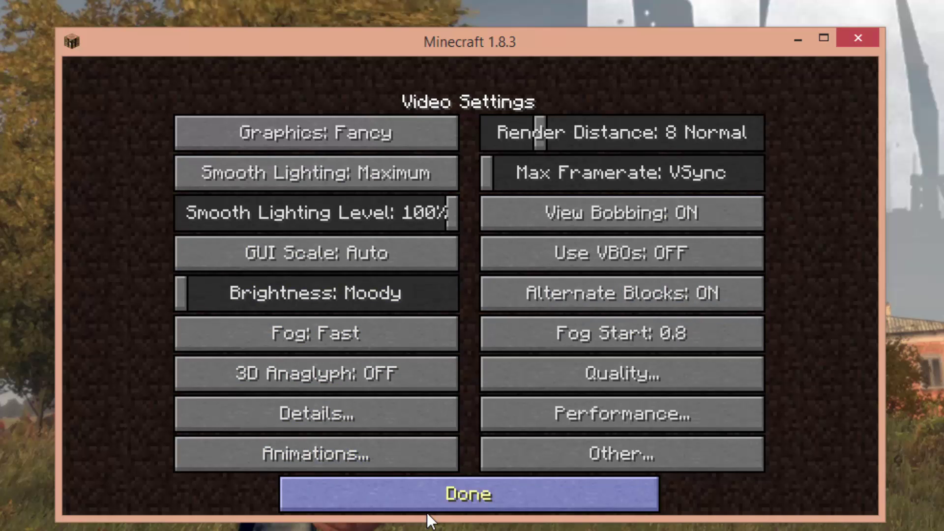
click(427, 493)
click(428, 472)
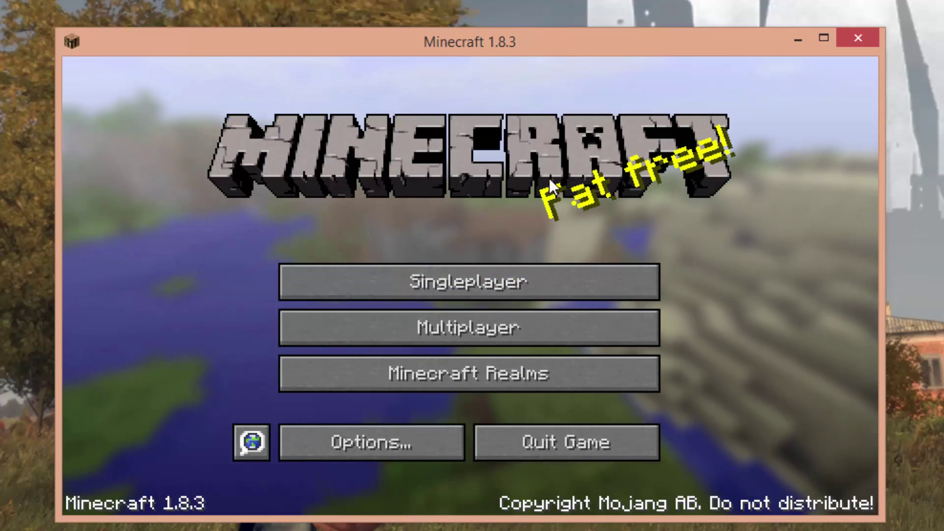